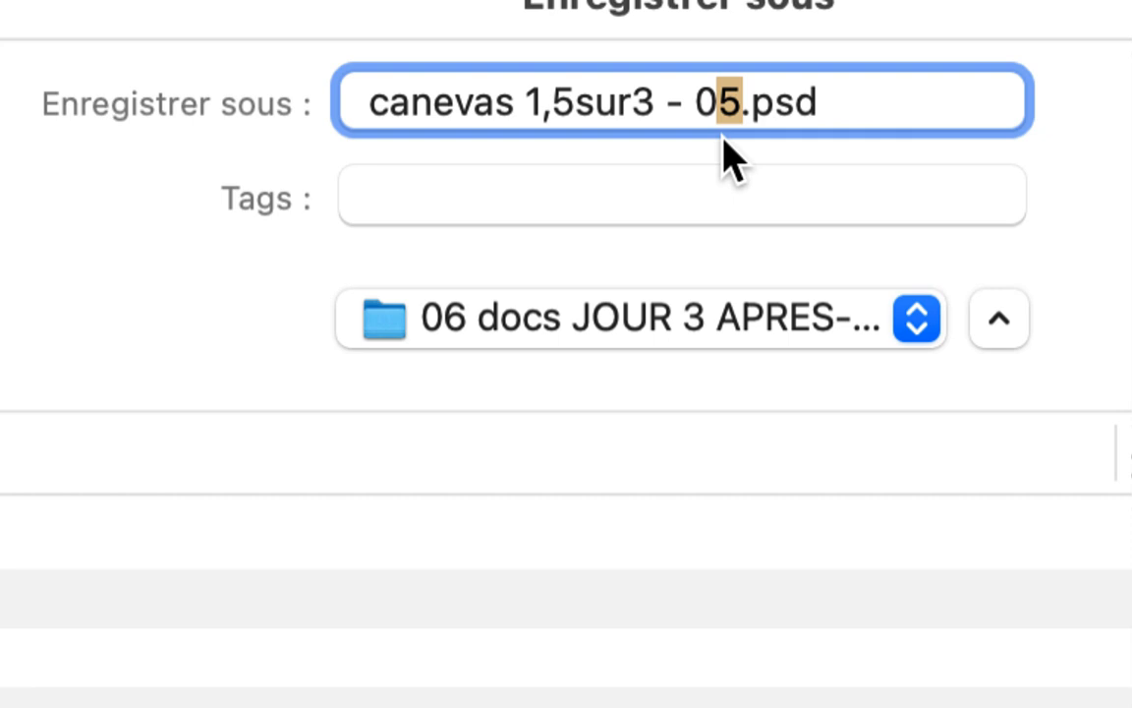
Save the document as "canevas 1,5sur3 - 06.psd" in Photoshop format with maximum compatibility.
type("6")
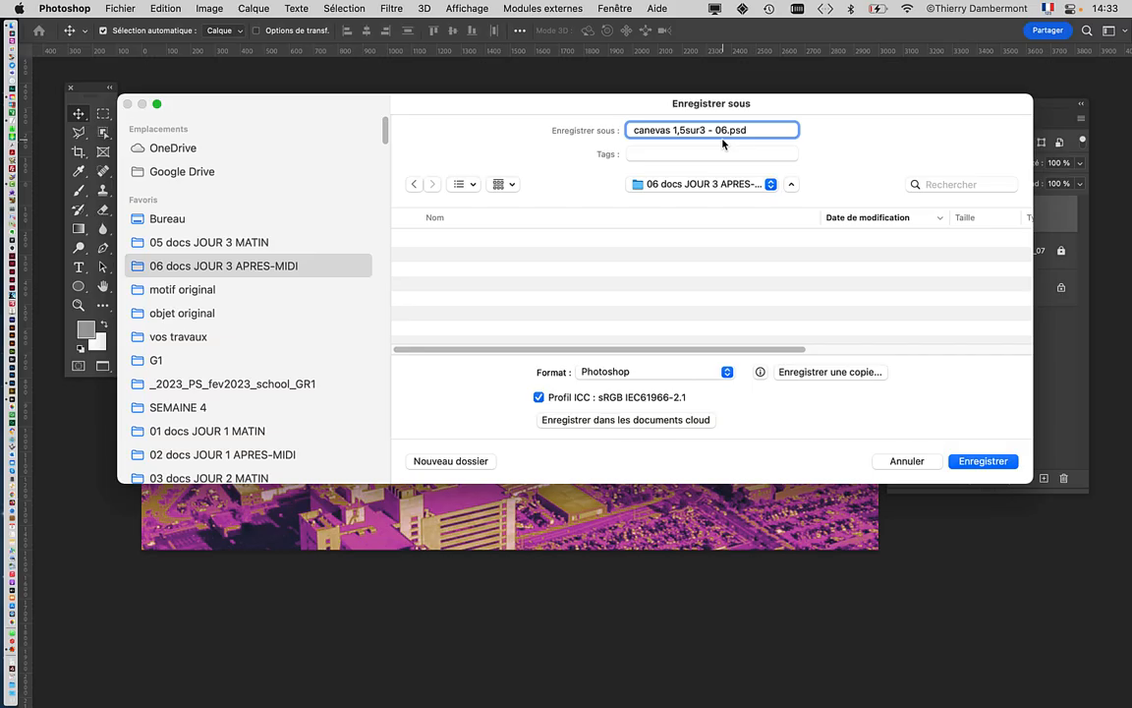
left_click(990, 460)
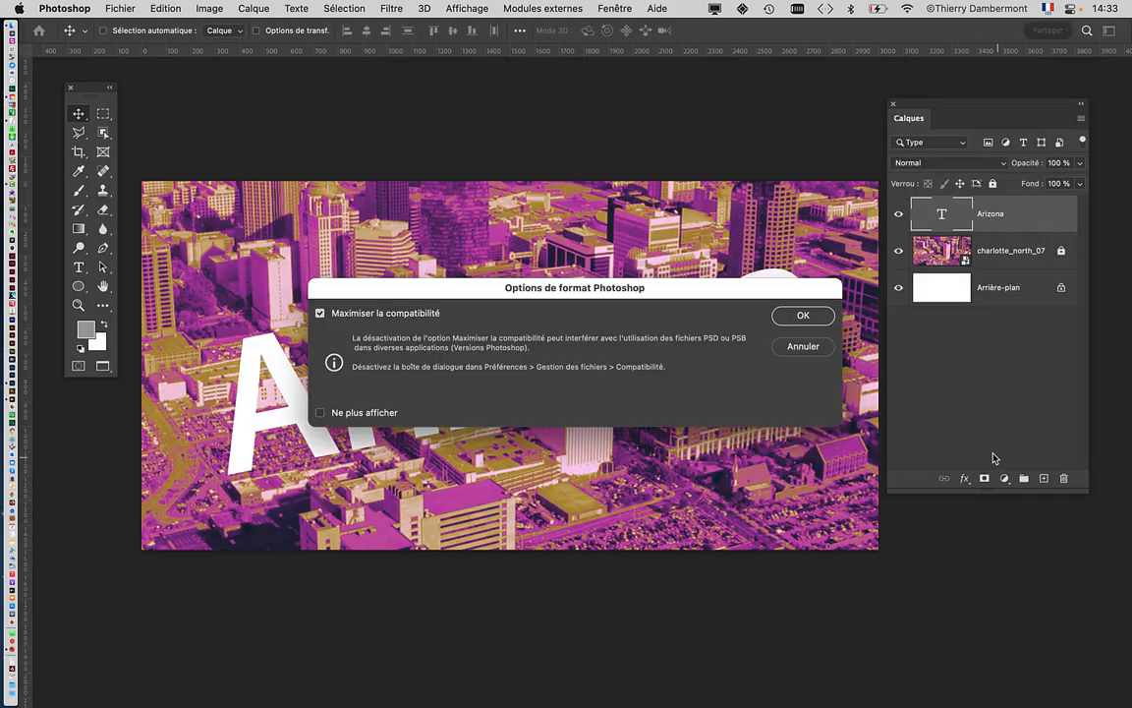
left_click(802, 315)
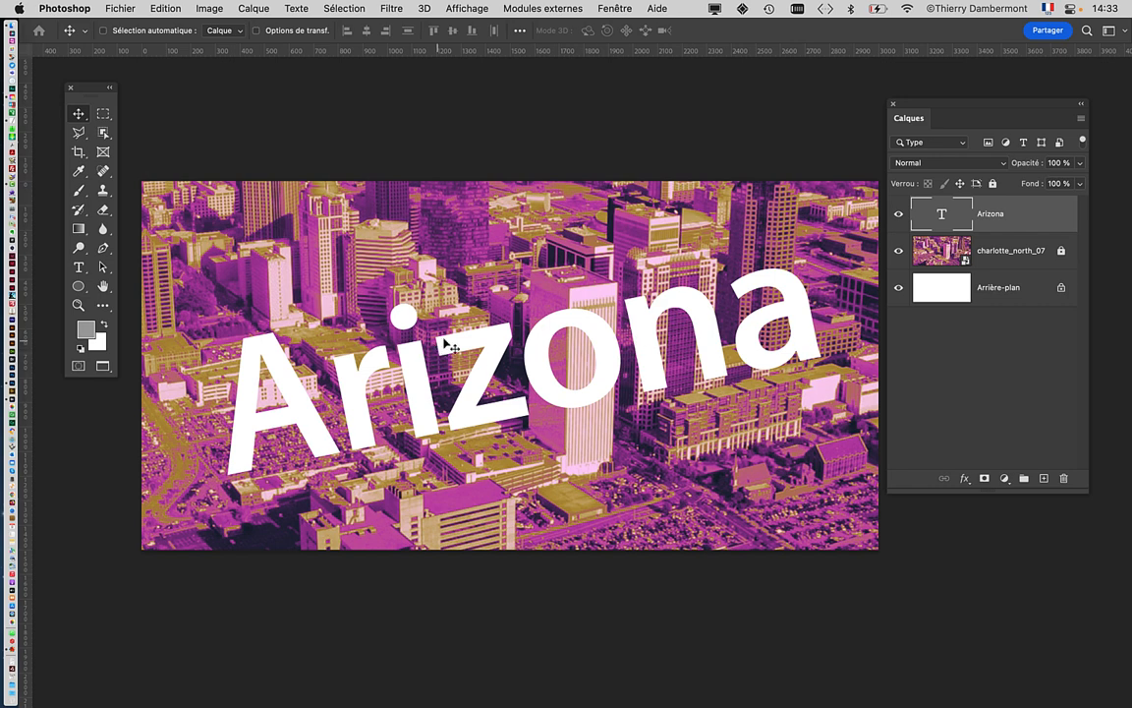
Add an inner shadow (Ombre interne) layer style to the Arizona text layer.
scroll(373, 290, "down", 3)
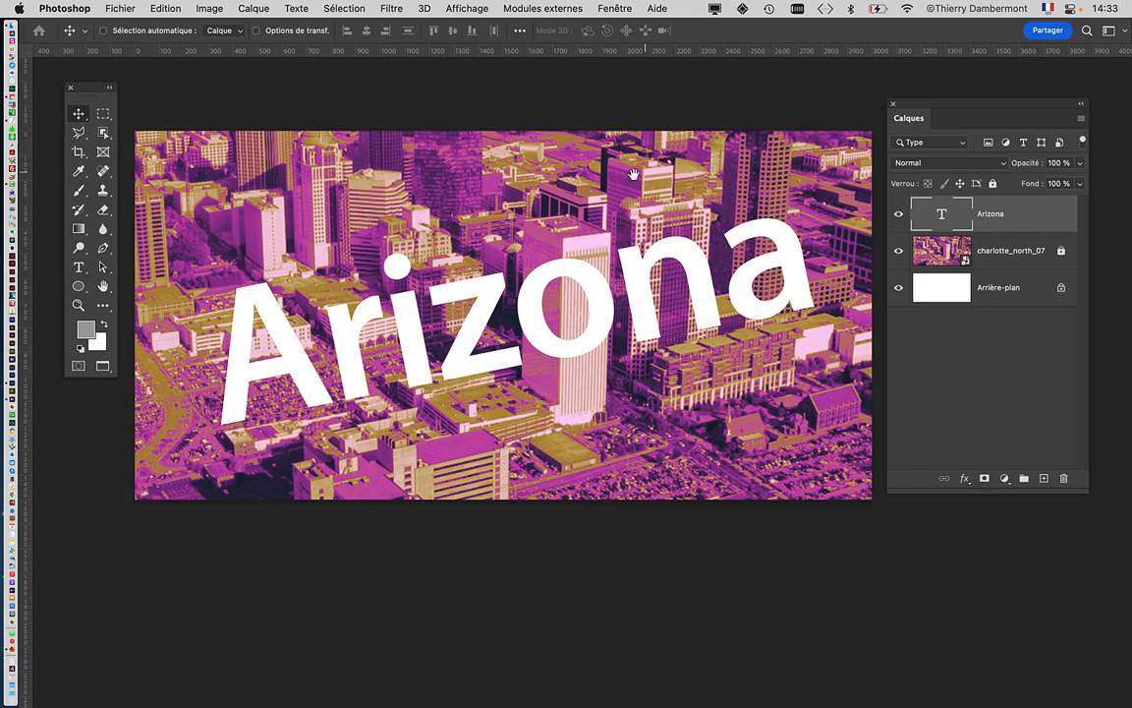
scroll(657, 178, "down", 1)
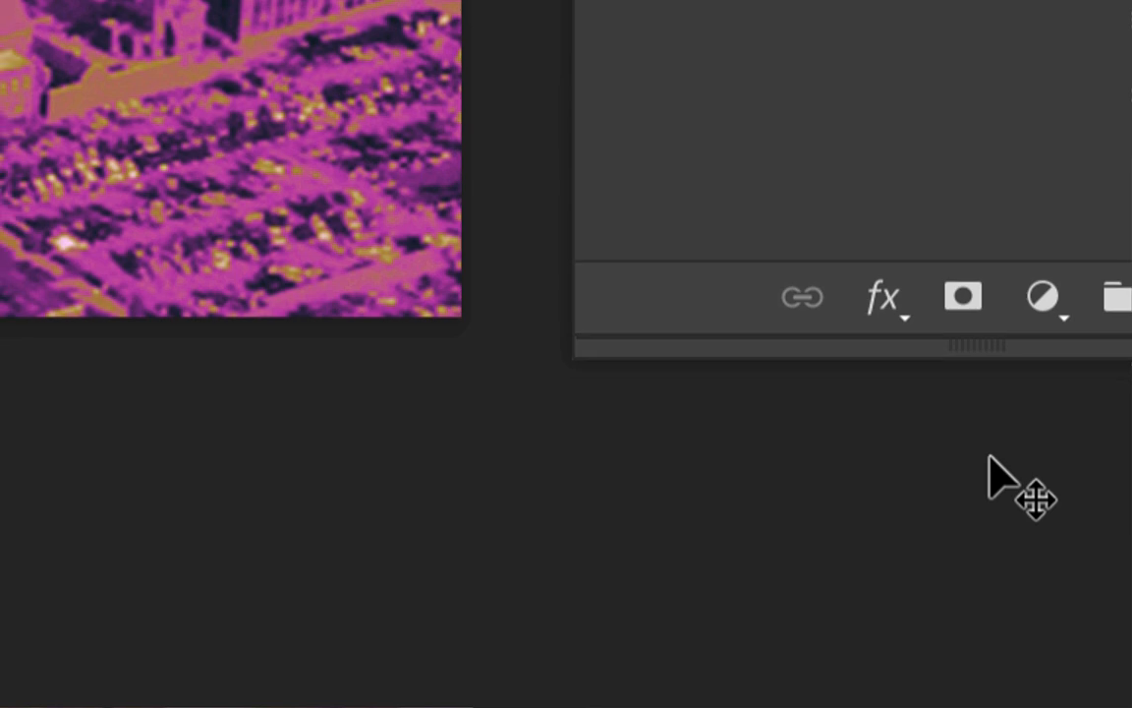
left_click(882, 300)
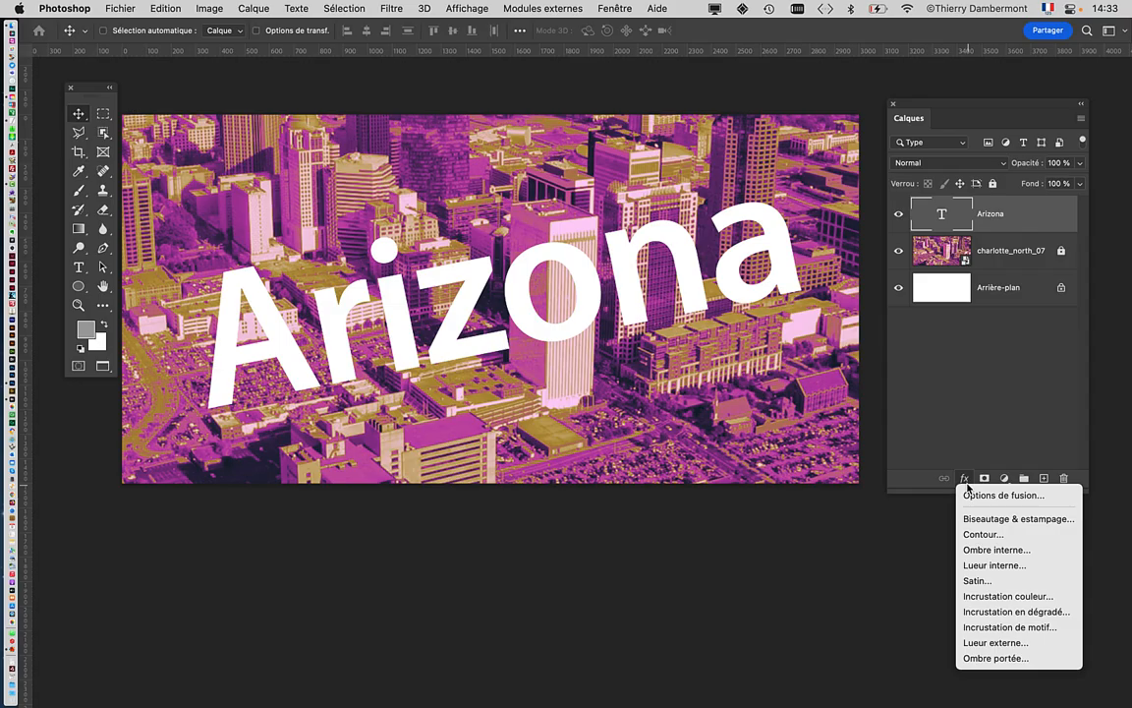
left_click(922, 477)
left_click_drag(917, 489, 911, 338)
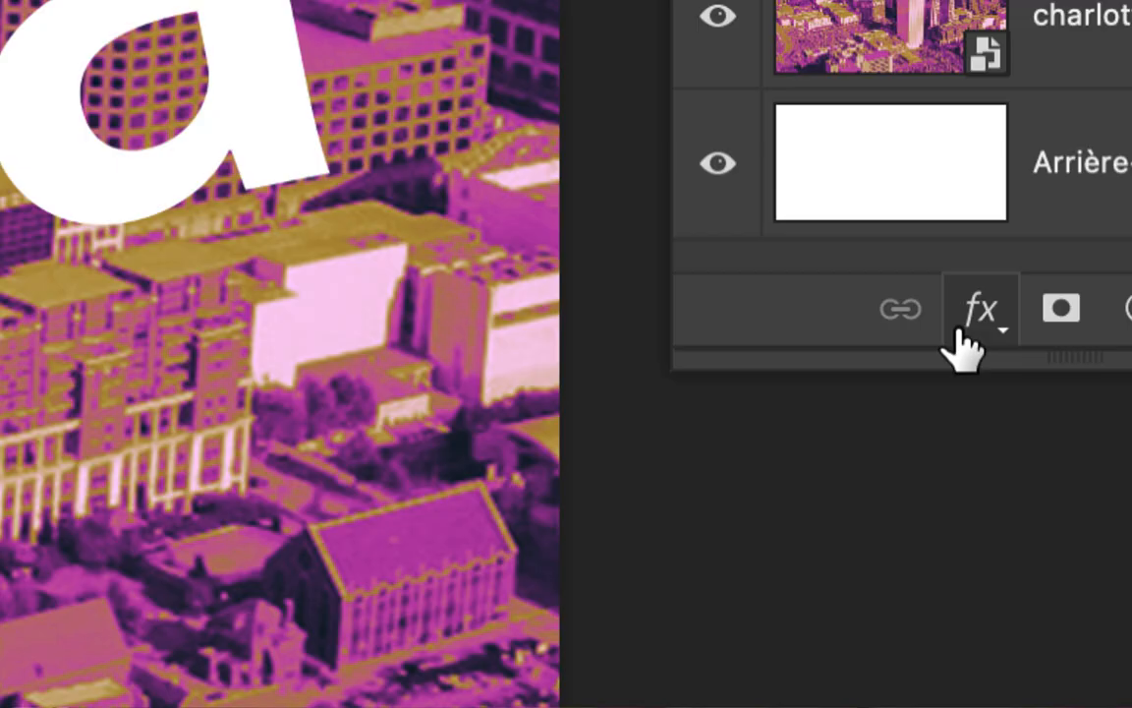
left_click(960, 332)
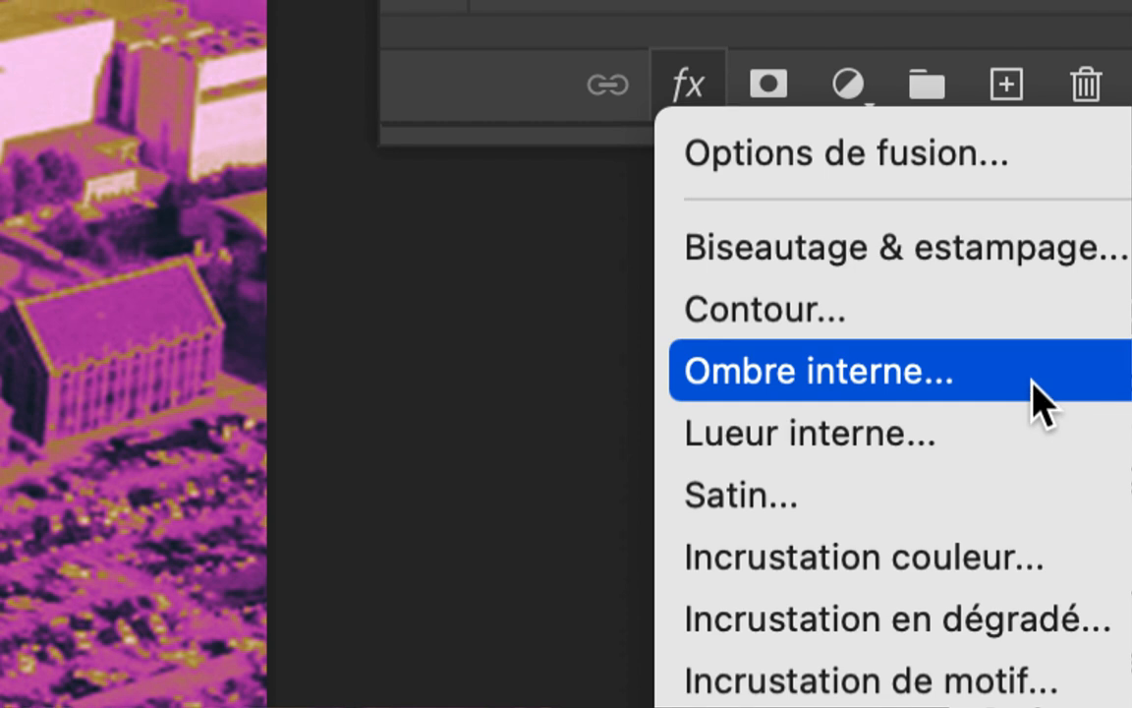
left_click(1032, 383)
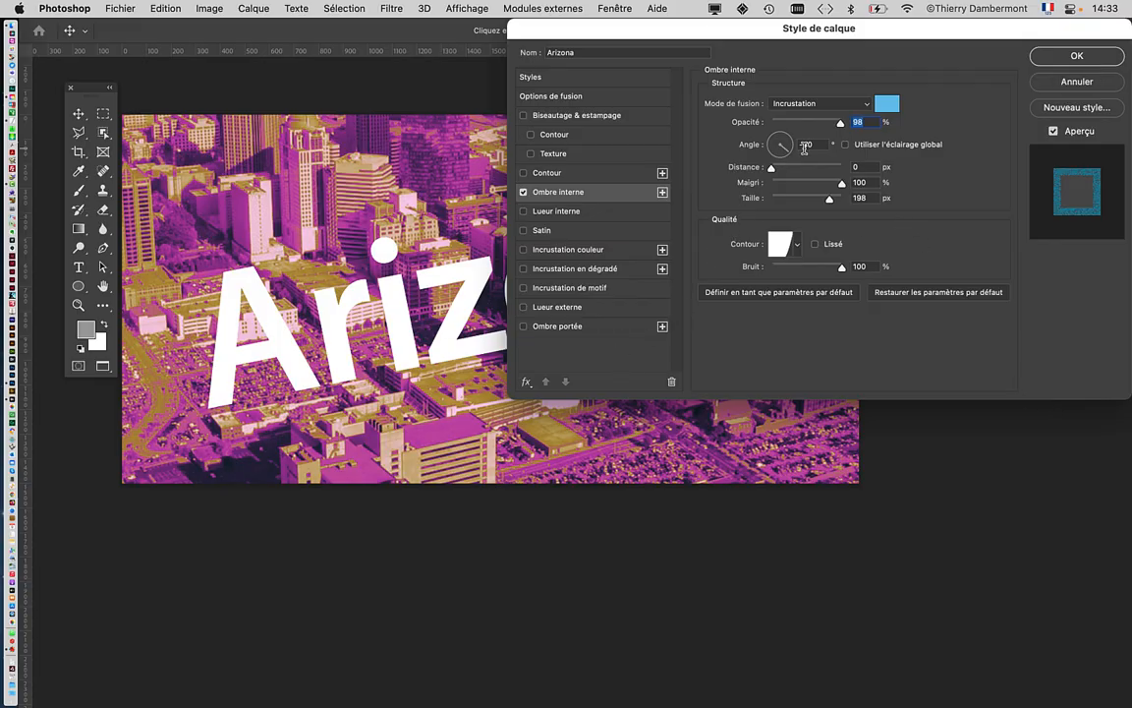
Set the inner shadow to Normal blend mode, 100% opacity, 11 px distance and black (#000000).
left_click_drag(770, 168, 787, 168)
left_click(801, 104)
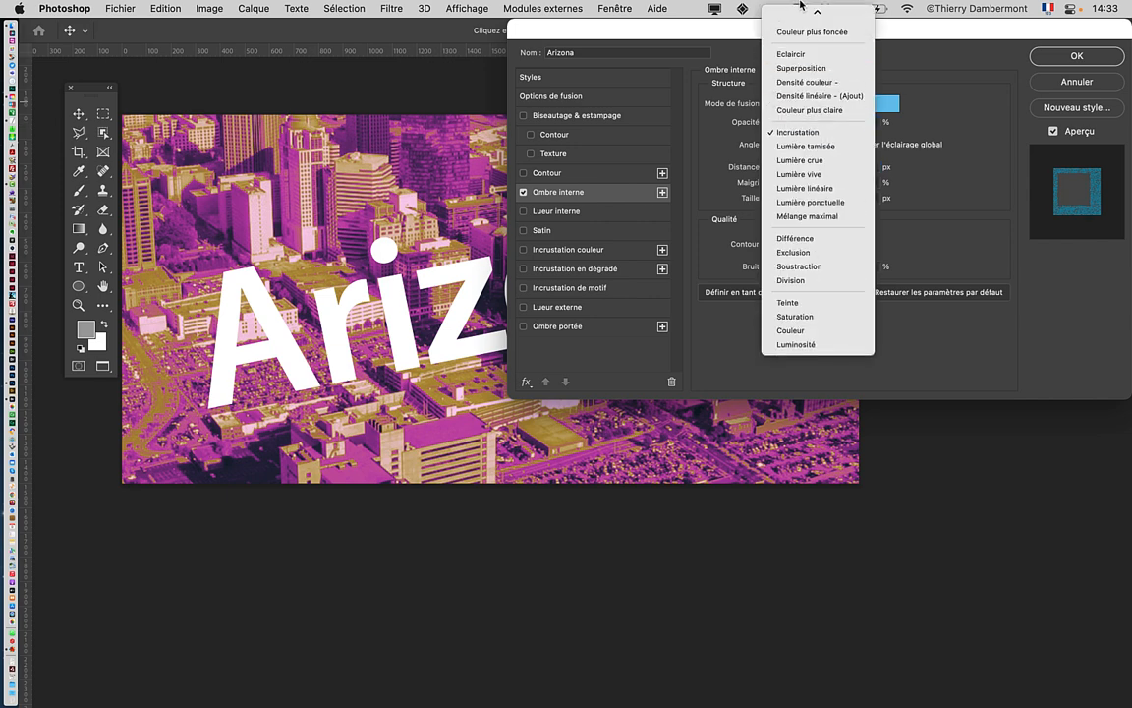
left_click(794, 14)
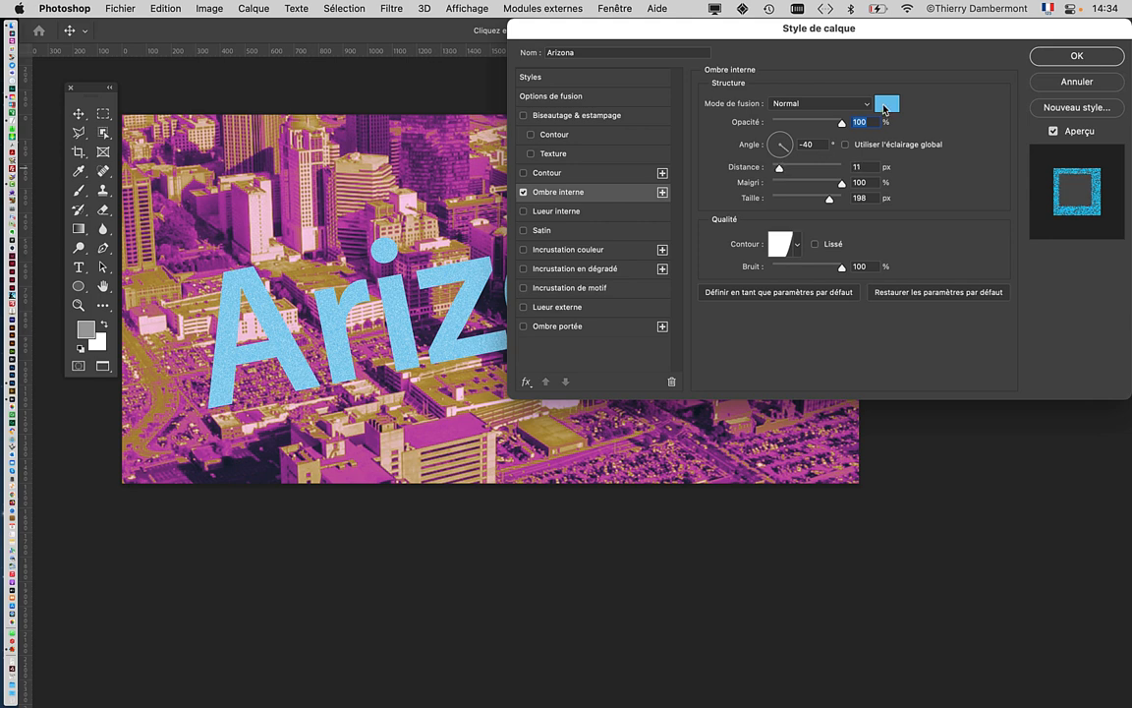
left_click(887, 104)
left_click_drag(748, 222, 796, 324)
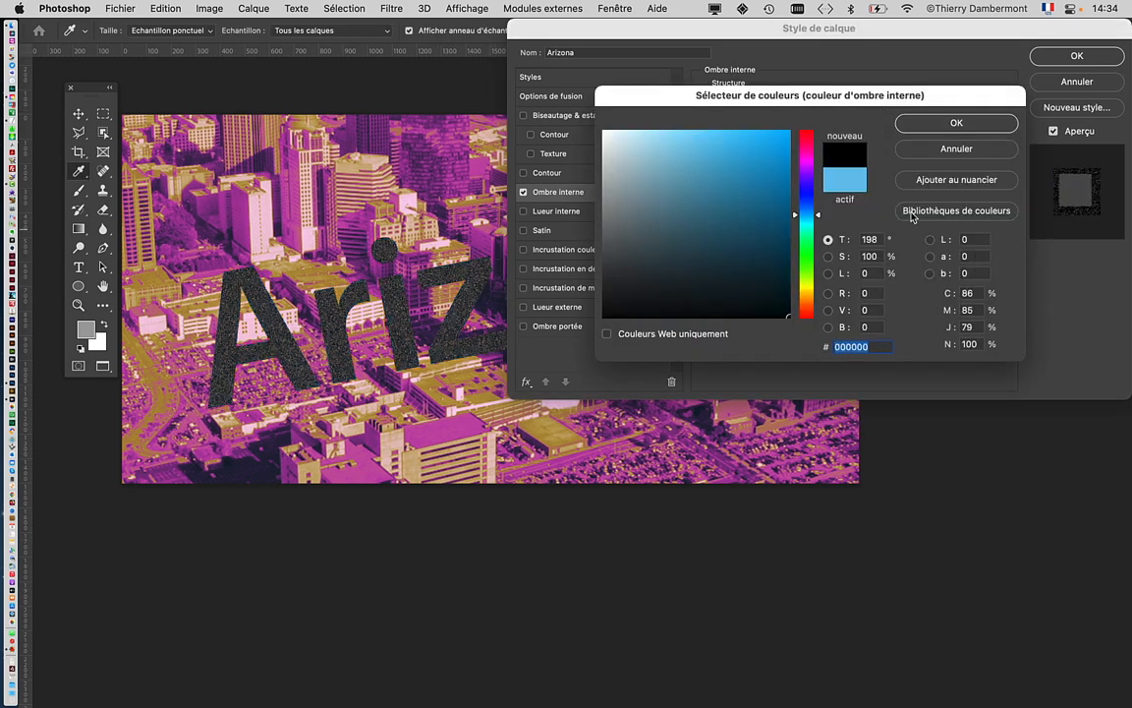
left_click(956, 122)
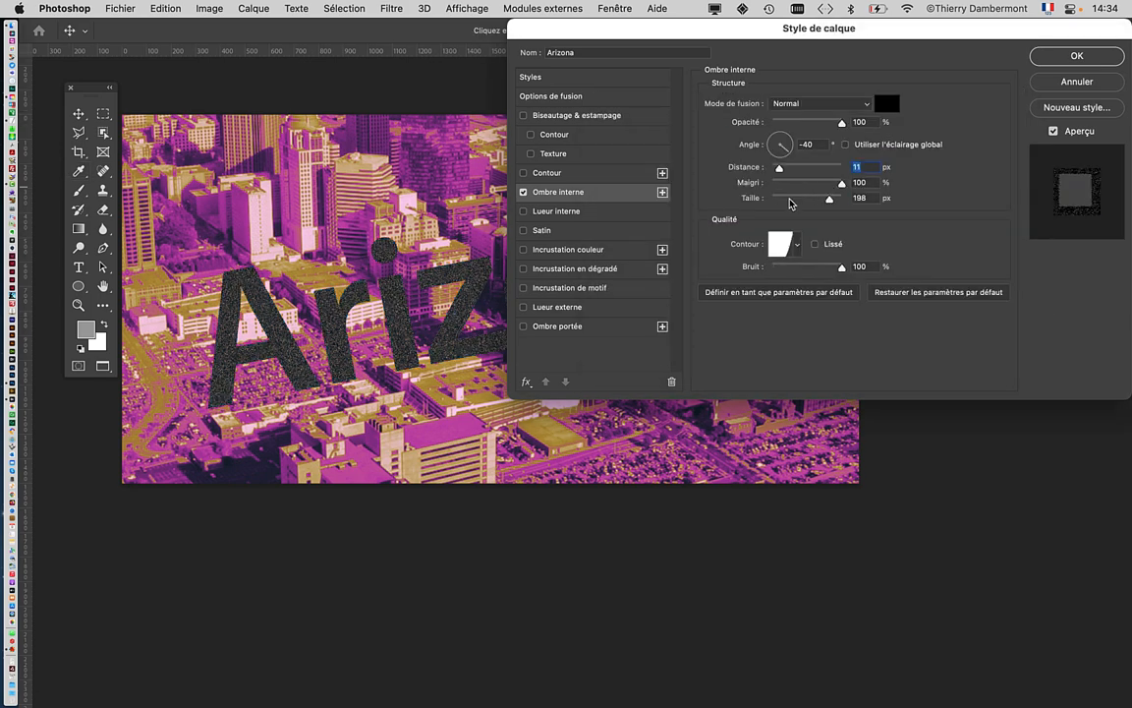
Set the inner shadow's size to 27 px, its angle to 132° and its distance to 17 px.
left_click(787, 199)
left_click_drag(787, 202, 783, 199)
left_click(775, 142)
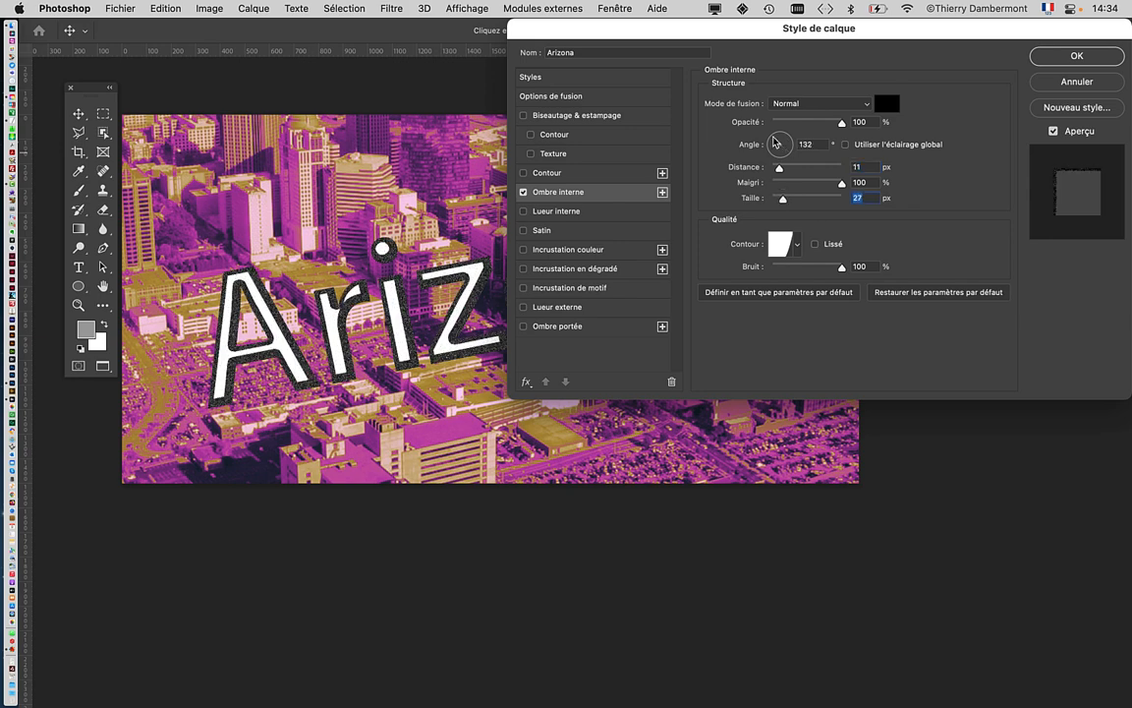
left_click(784, 169)
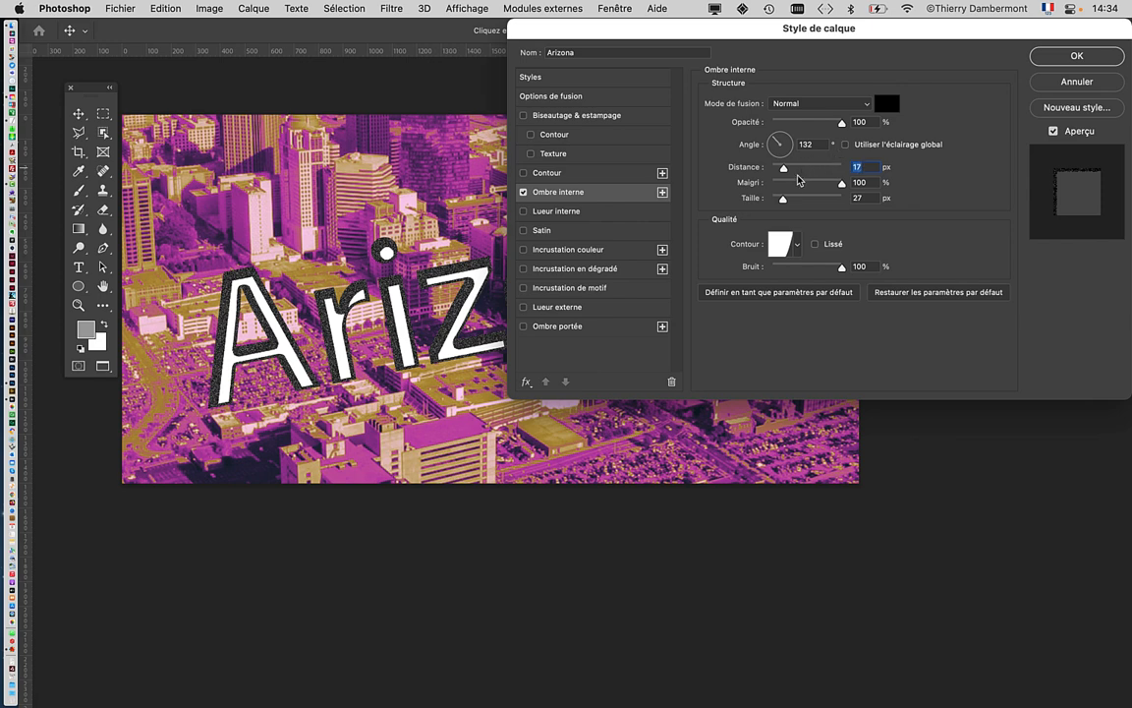
Give the inner shadow the straight diagonal contour preset and set its noise (Bruit) and choke (Maigri) to 0%.
left_click(797, 247)
left_click(721, 281)
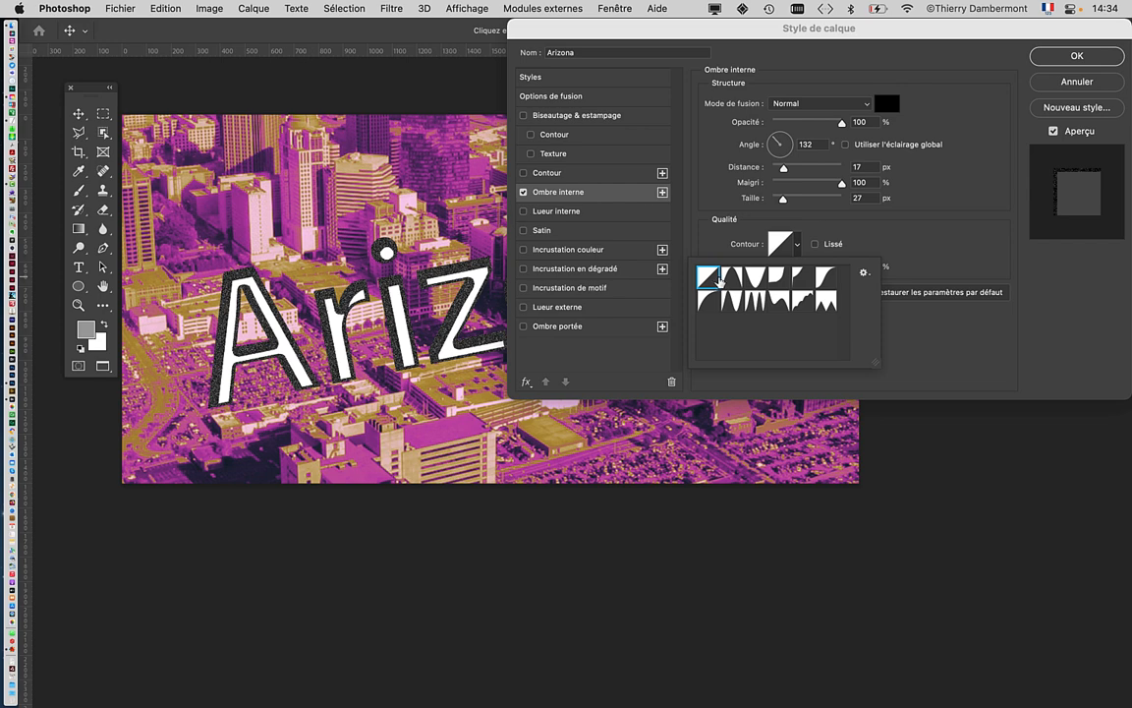
left_click(958, 237)
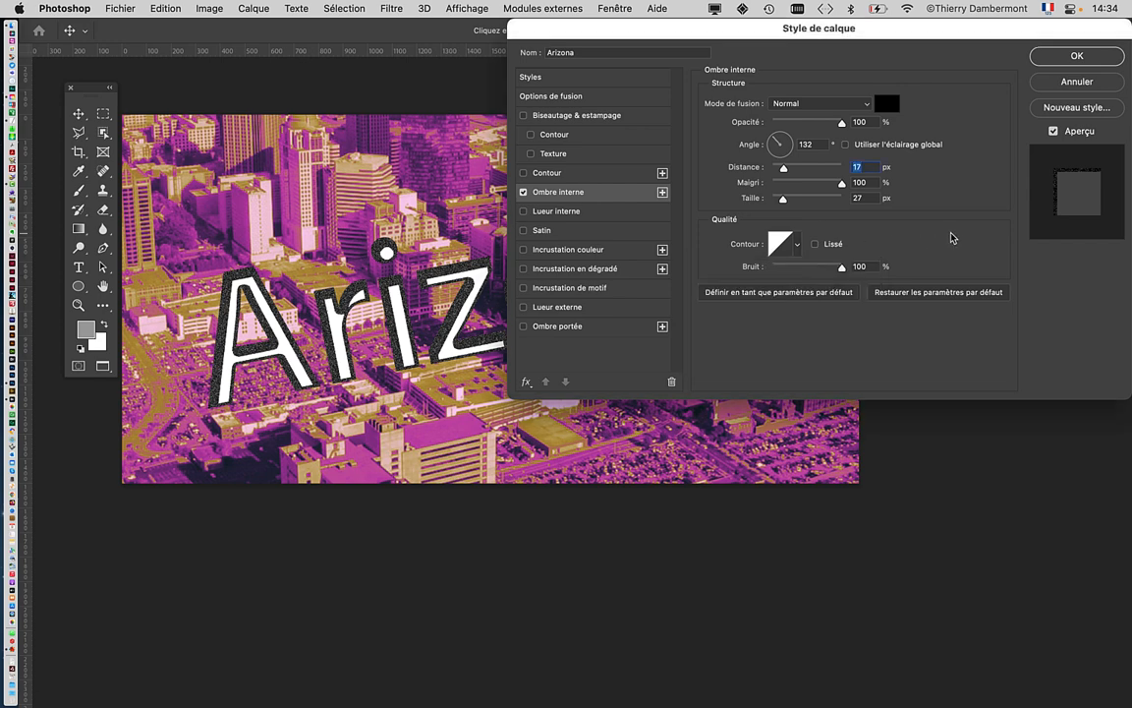
left_click_drag(826, 270, 733, 269)
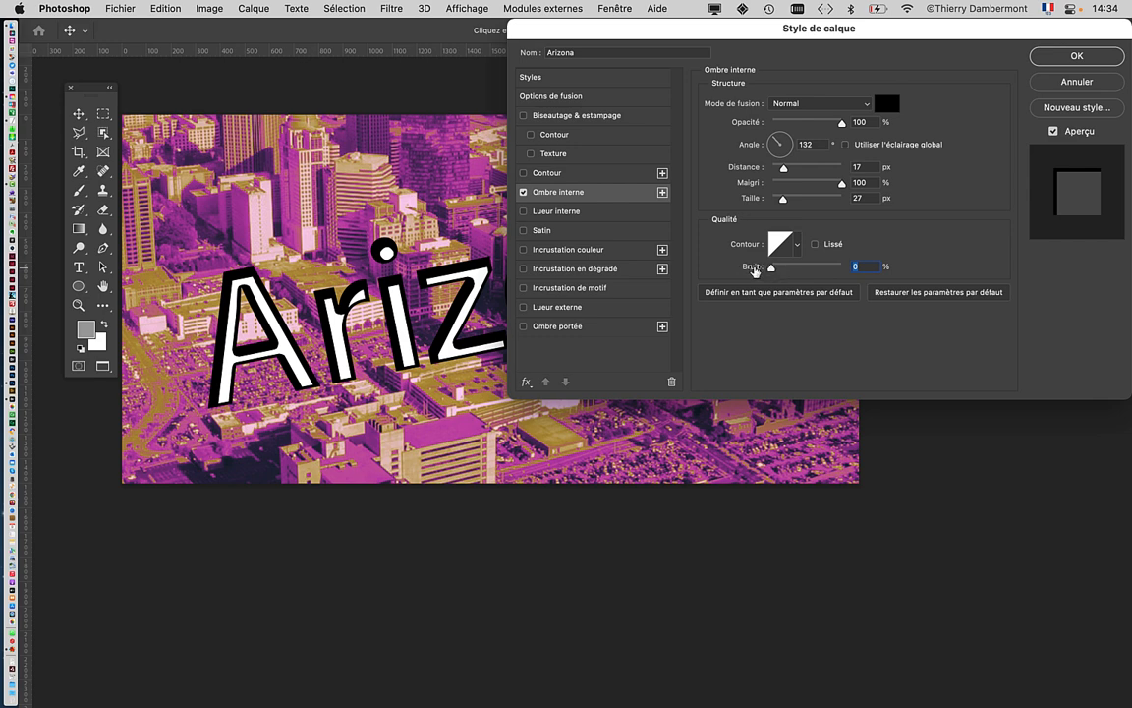
left_click(783, 170)
left_click_drag(779, 183, 771, 184)
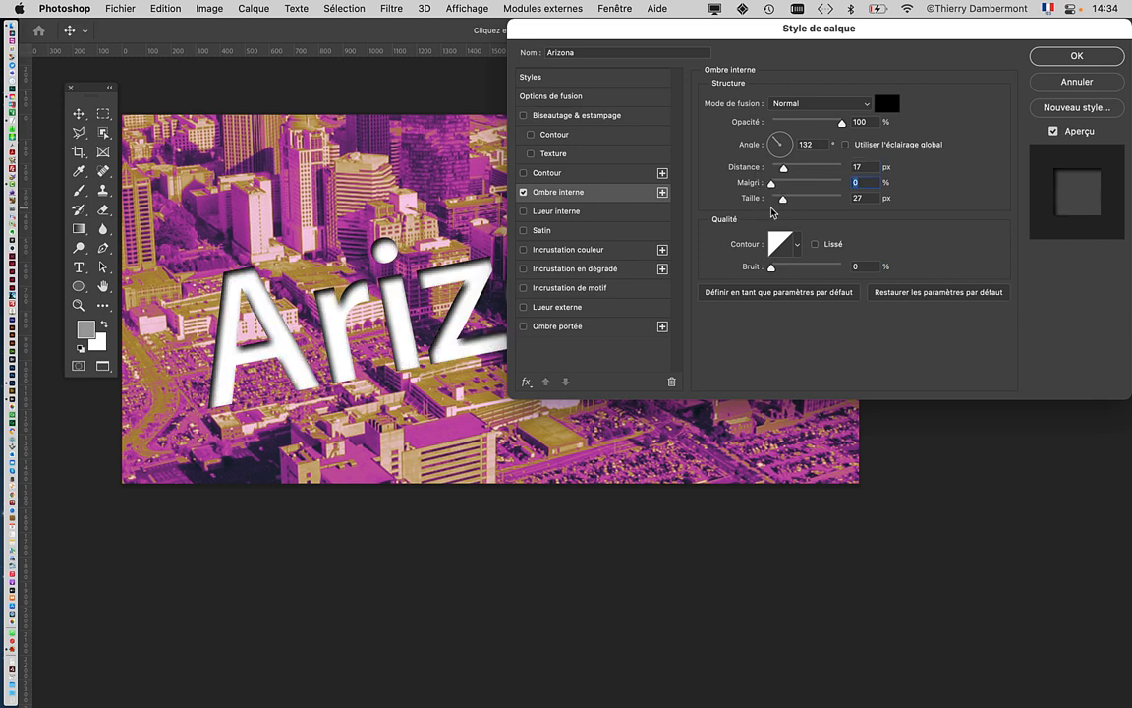
Soften the inner shadow to 70% opacity, with a 20 px distance and a 35 px size.
left_click_drag(783, 198, 792, 200)
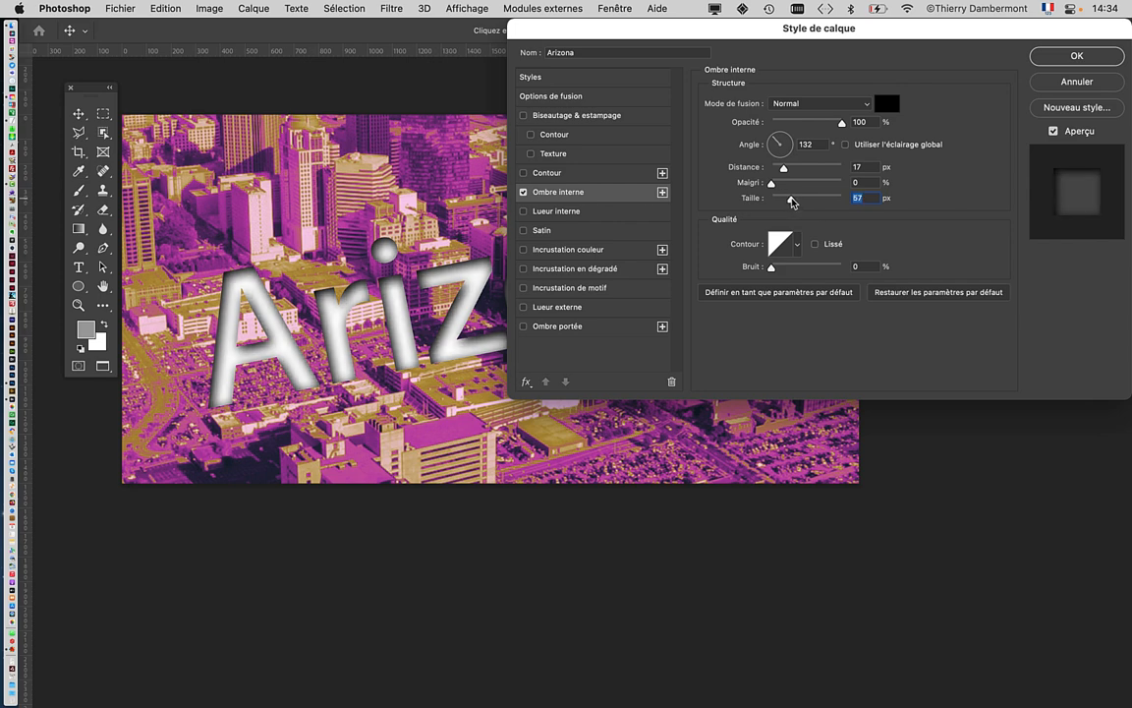
left_click_drag(841, 122, 819, 121)
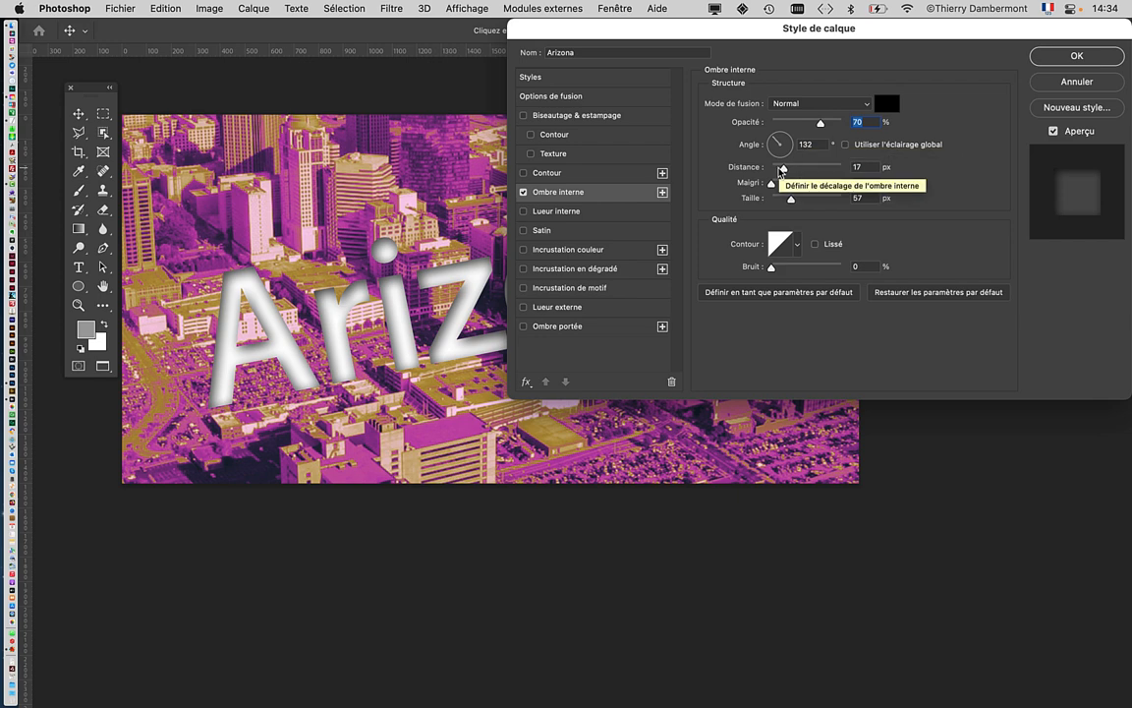
left_click_drag(783, 168, 785, 168)
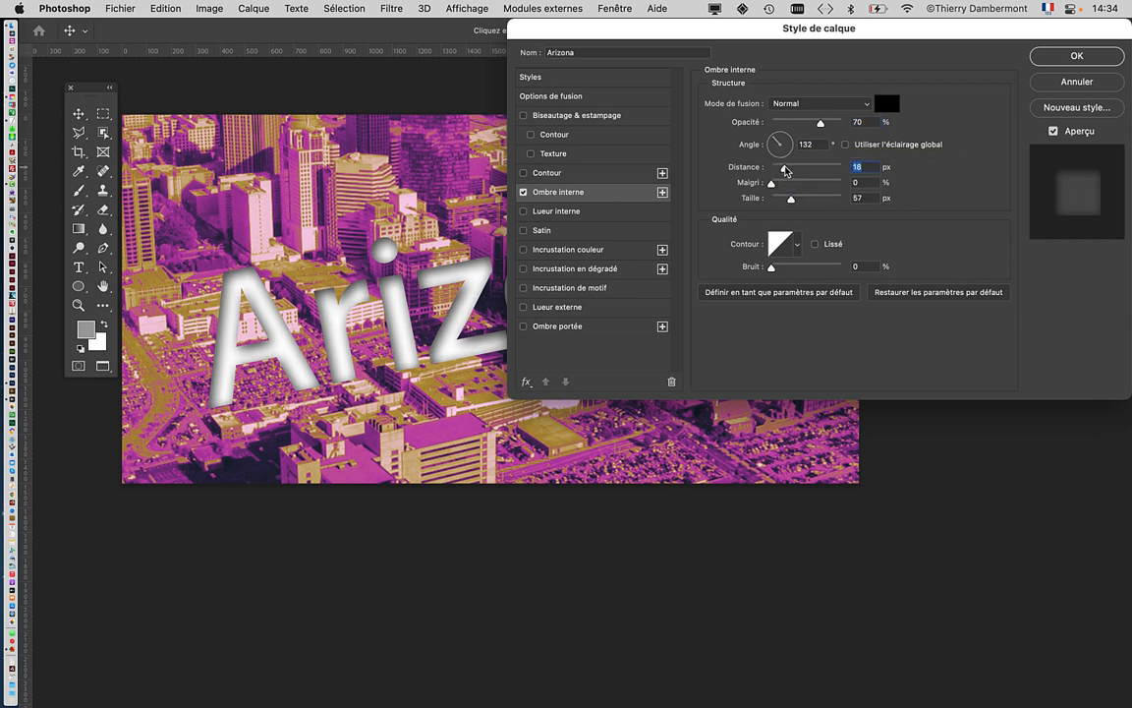
left_click(773, 184)
left_click_drag(791, 198, 786, 203)
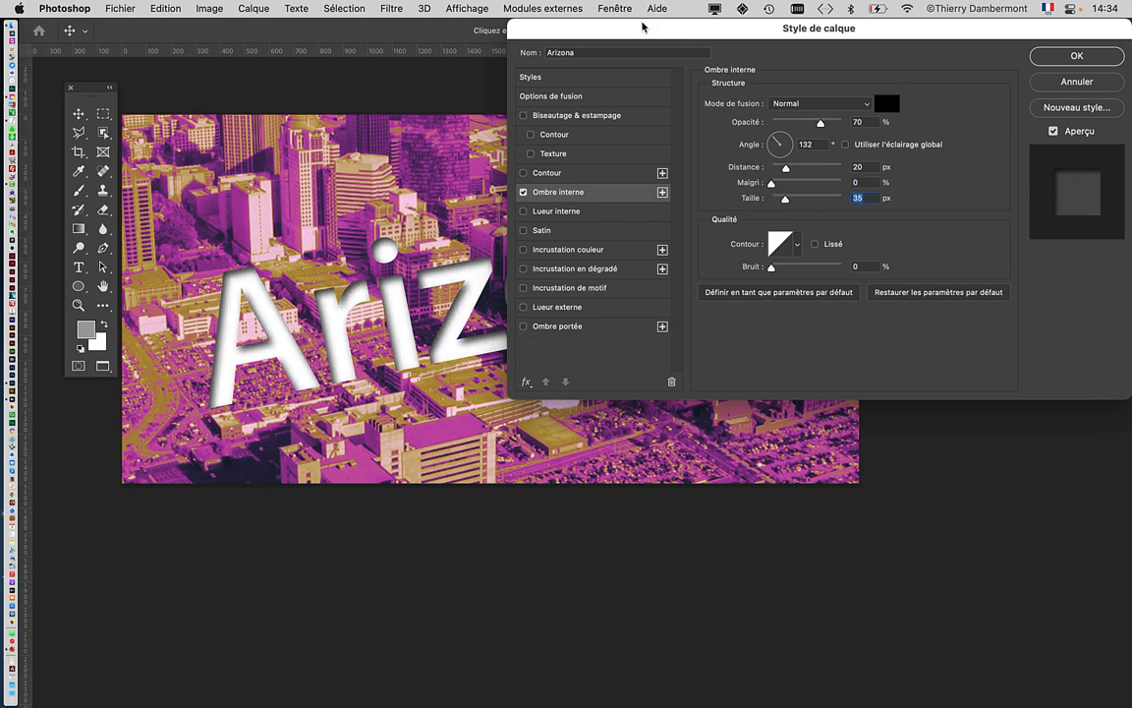
Examine the inner shadow up close on the letters of the Arizona text.
left_click_drag(650, 29, 981, 115)
scroll(592, 294, "up", 3)
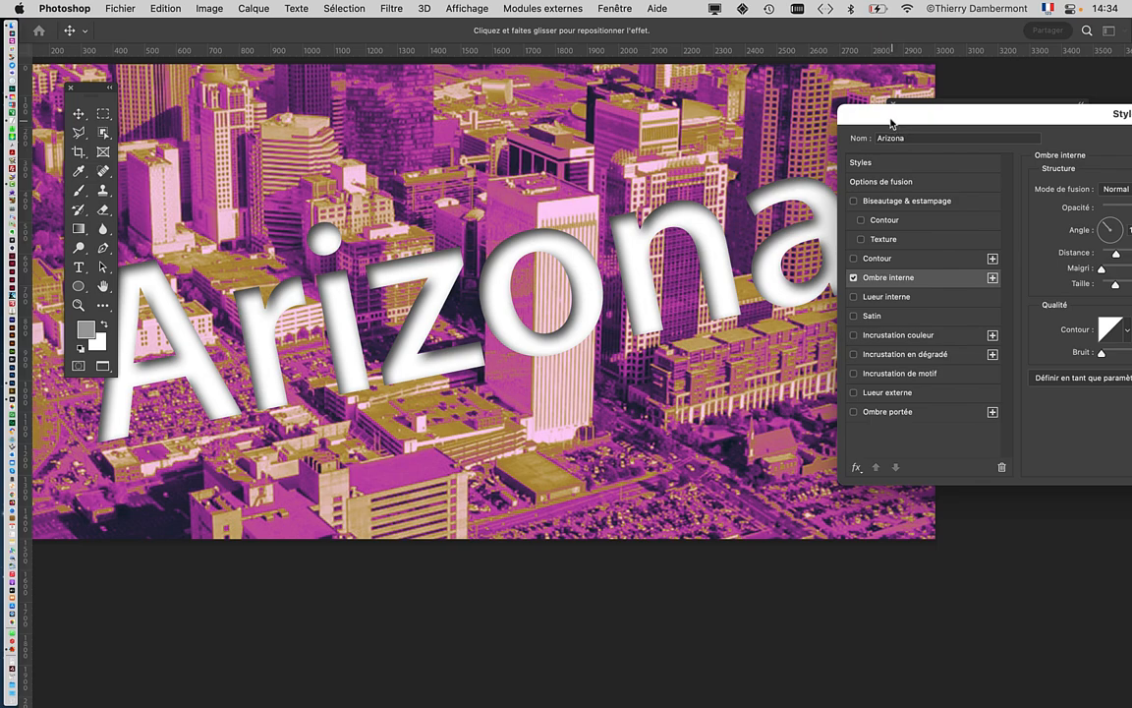
left_click_drag(891, 118, 1074, 151)
scroll(605, 286, "up", 3)
scroll(606, 284, "up", 4)
scroll(539, 302, "down", 2)
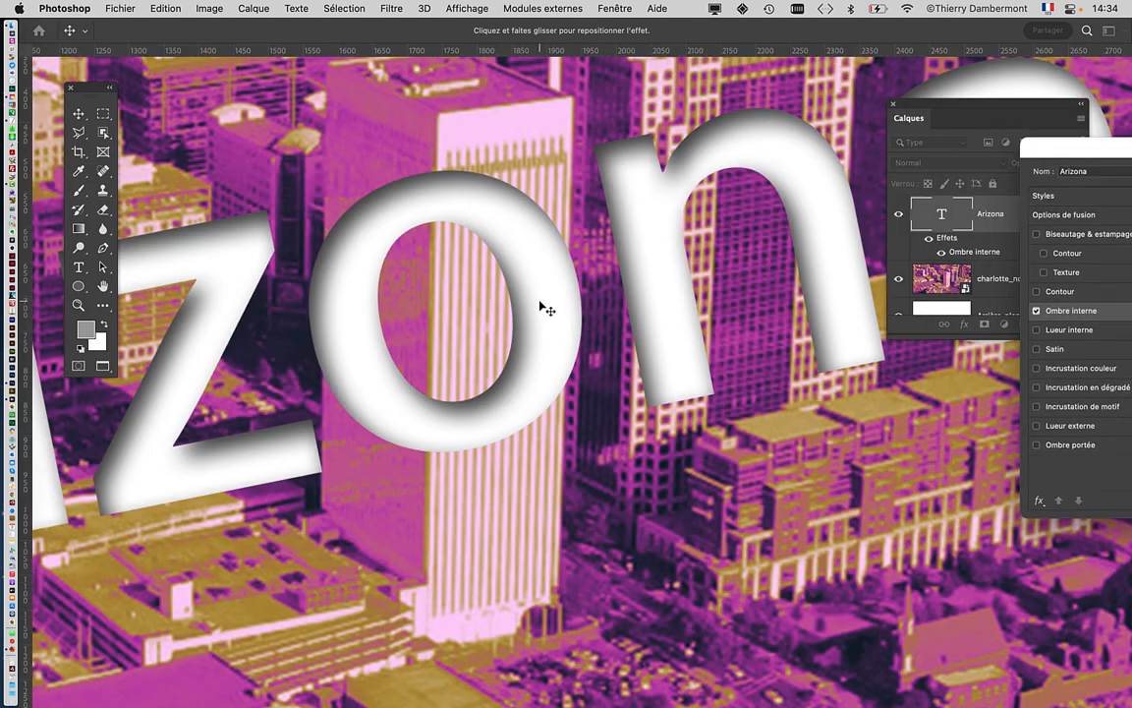
left_click_drag(301, 377, 750, 309)
scroll(722, 319, "left", 5)
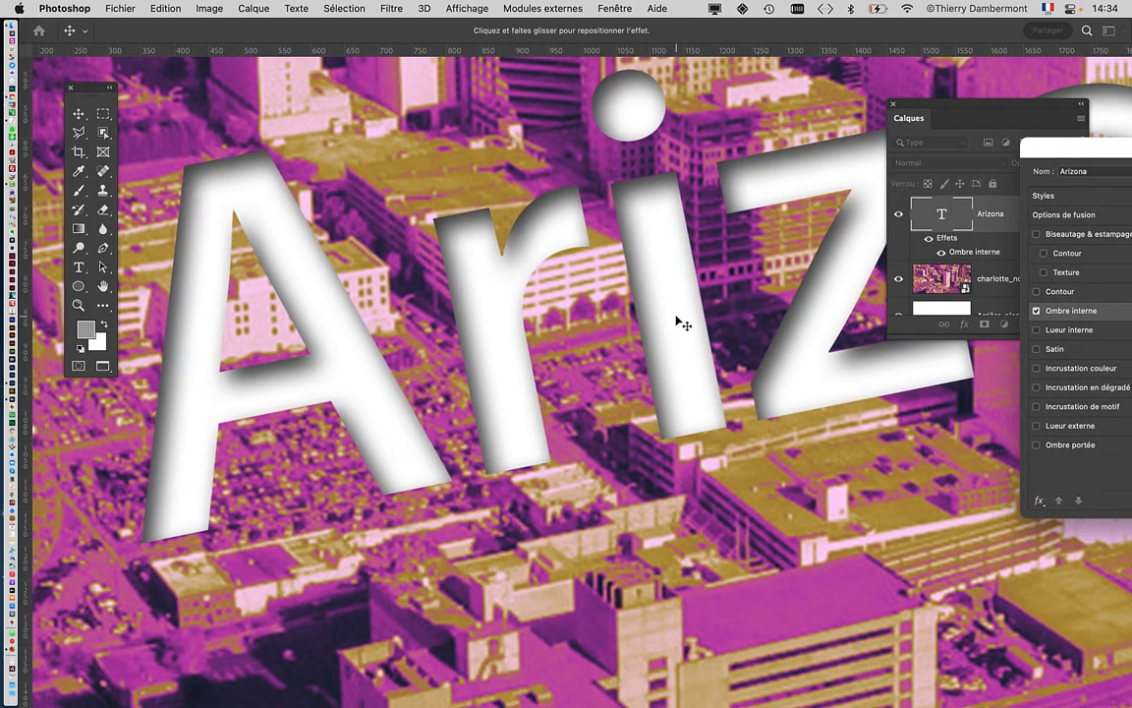
Add a stroke (Contour) to the Arizona text and set its colour to grey #aaaaaa.
left_click_drag(1047, 155, 613, 97)
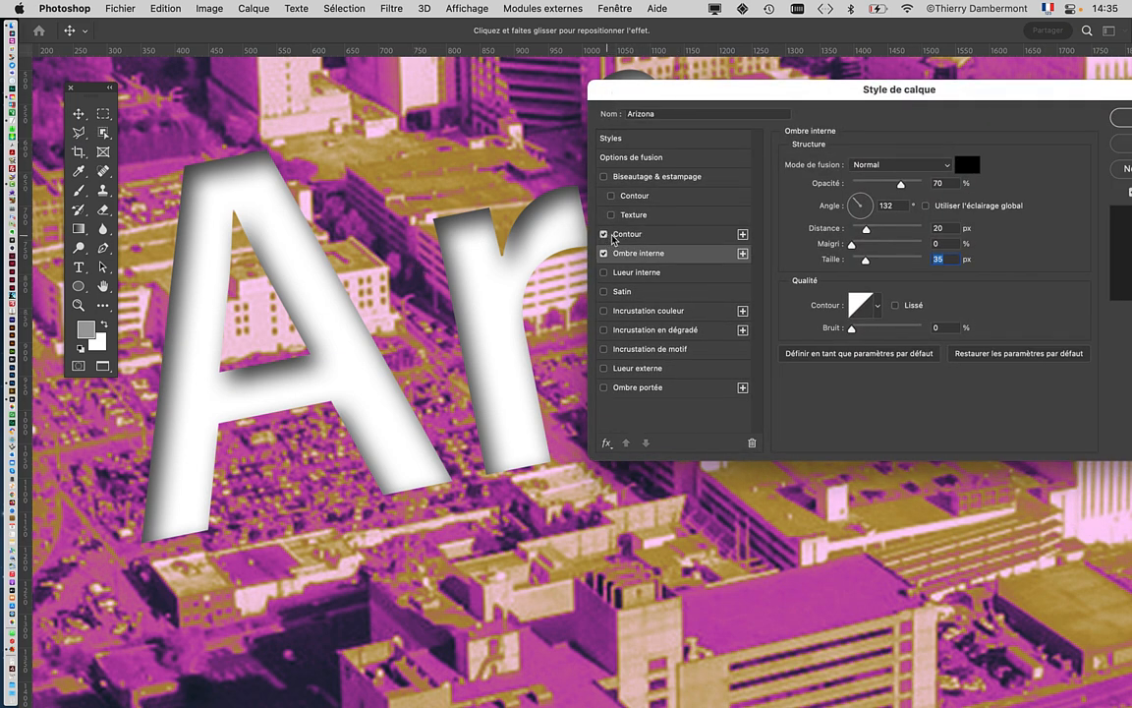
left_click(627, 234)
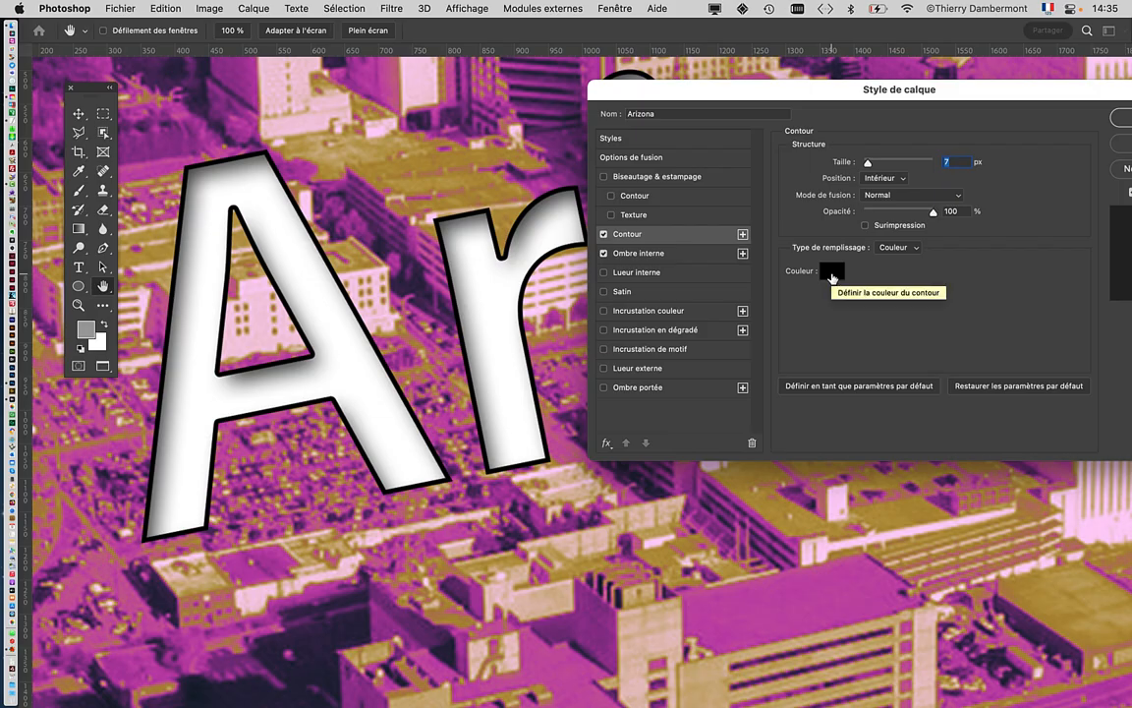
left_click(832, 278)
mouse_move(634, 222)
left_mouse_down()
mouse_move(564, 230)
mouse_move(587, 262)
left_mouse_up()
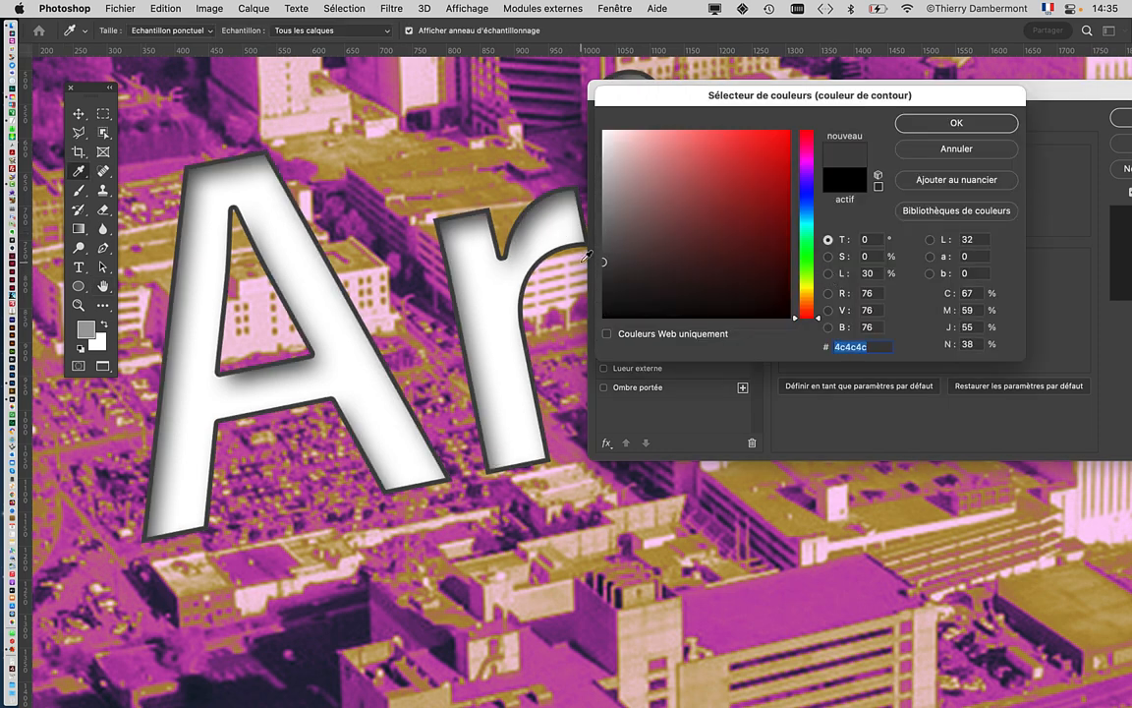
left_click_drag(610, 208, 601, 197)
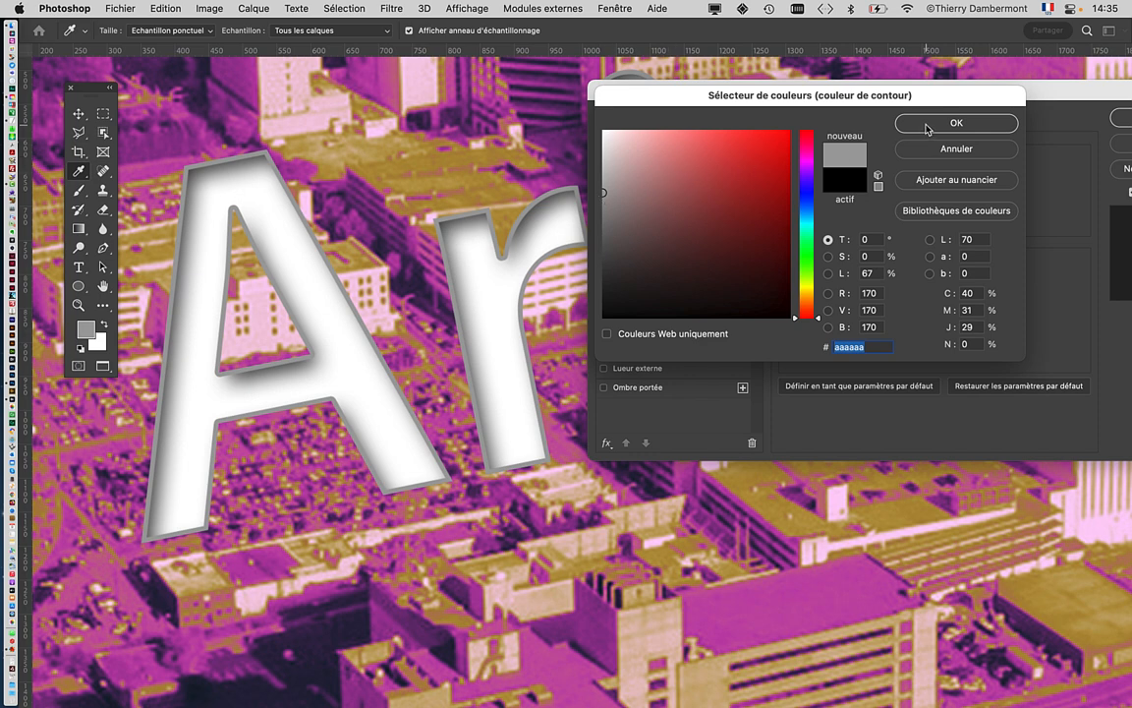
key("Return")
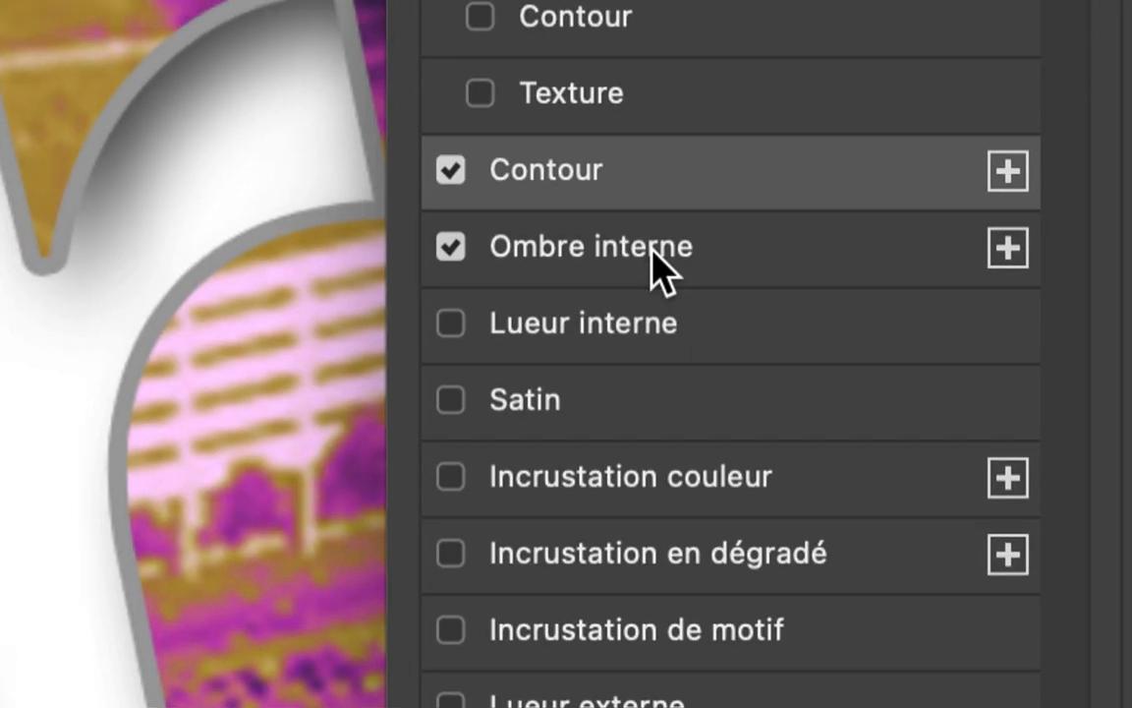
Return to the inner shadow (Ombre interne) settings and review the effect across the whole Arizona text.
left_click(654, 204)
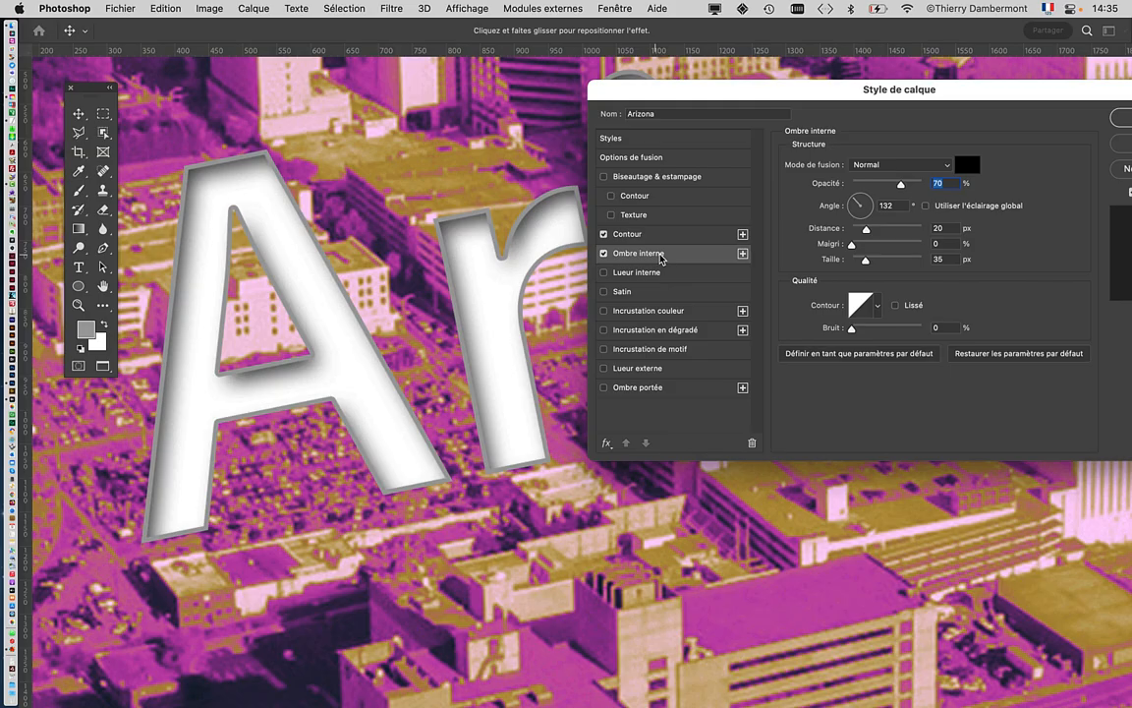
left_click_drag(669, 94, 716, 108)
scroll(473, 315, "down", 5)
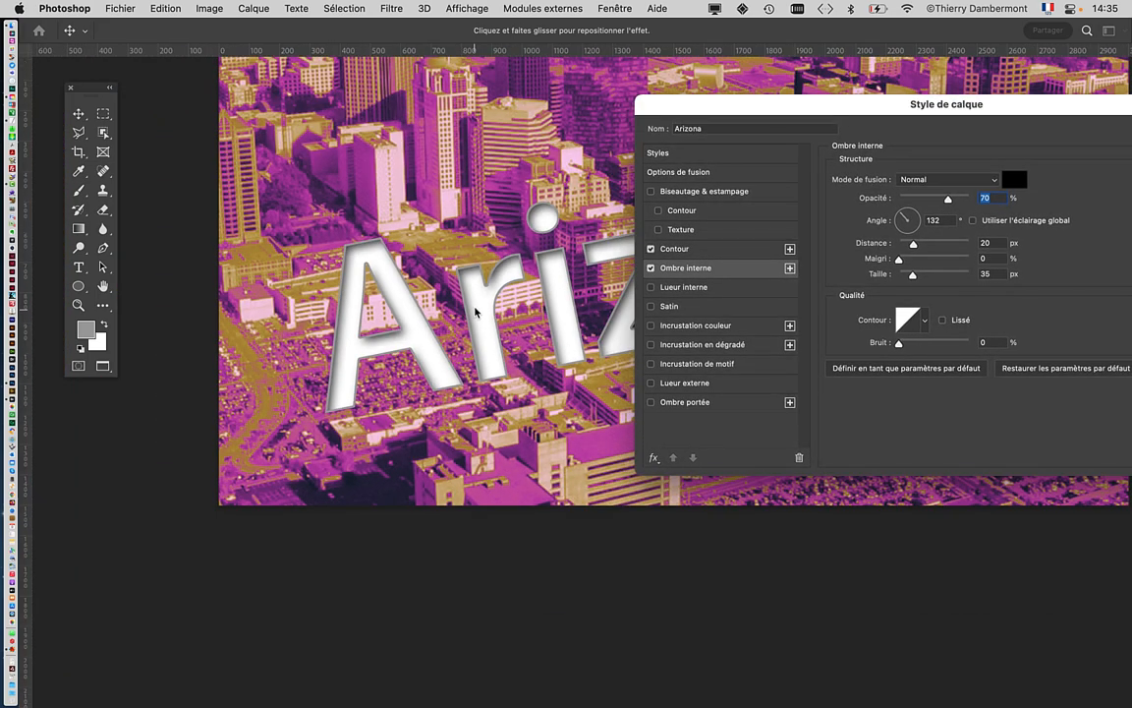
scroll(474, 311, "down", 2)
left_click_drag(474, 312, 285, 195)
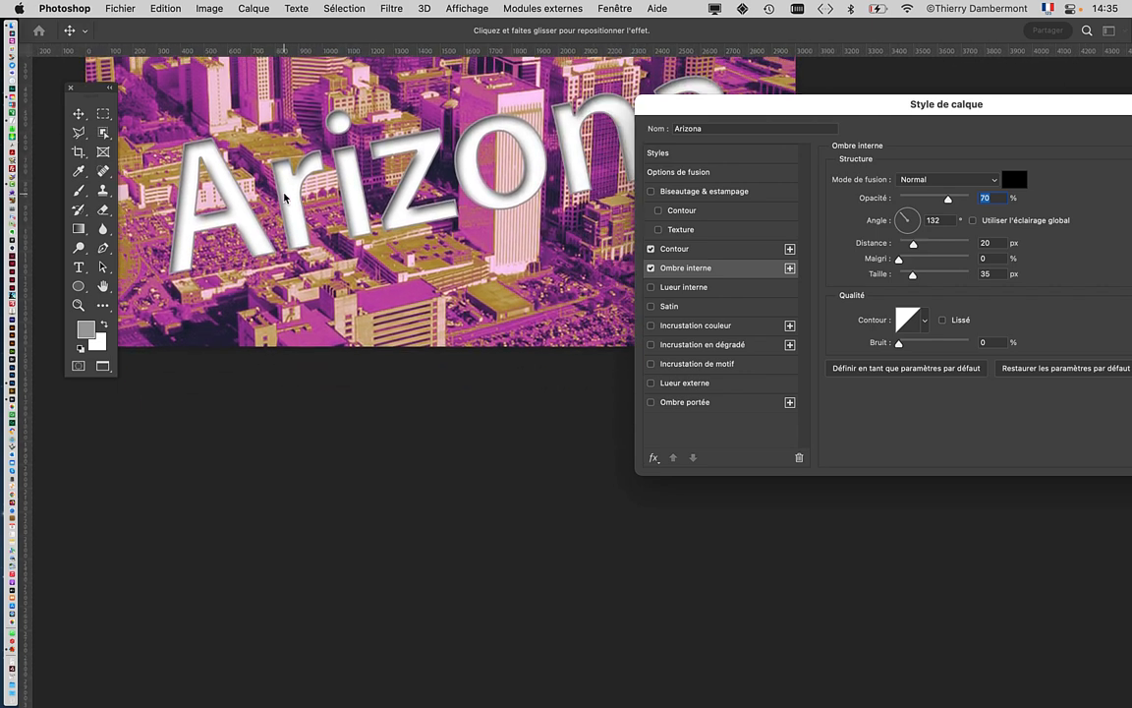
left_click_drag(938, 104, 742, 92)
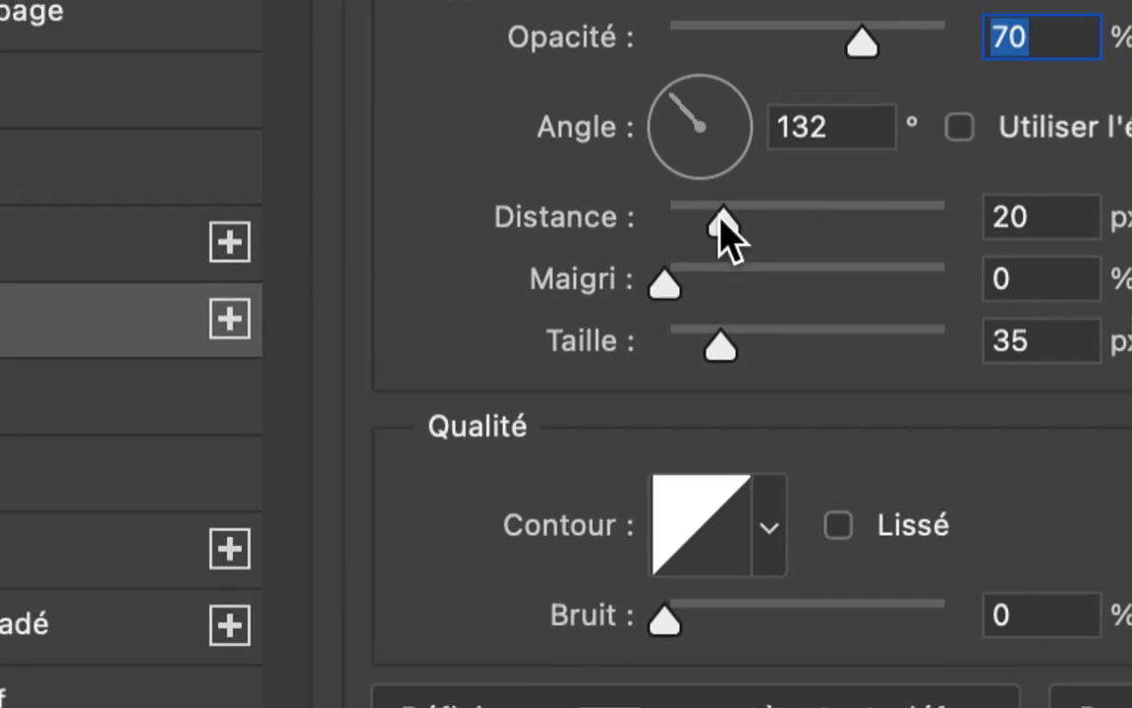
Try out the inner shadow's distance, choke (Maigri) and angle, and reduce its size to 9 px for a sharper edge.
left_click_drag(723, 231, 721, 234)
left_click_drag(666, 285, 738, 285)
mouse_move(709, 233)
left_mouse_down()
mouse_move(723, 240)
mouse_move(712, 244)
mouse_move(721, 252)
left_mouse_up()
left_click_drag(726, 123, 713, 125)
left_click_drag(724, 236, 739, 235)
left_click_drag(721, 344, 700, 346)
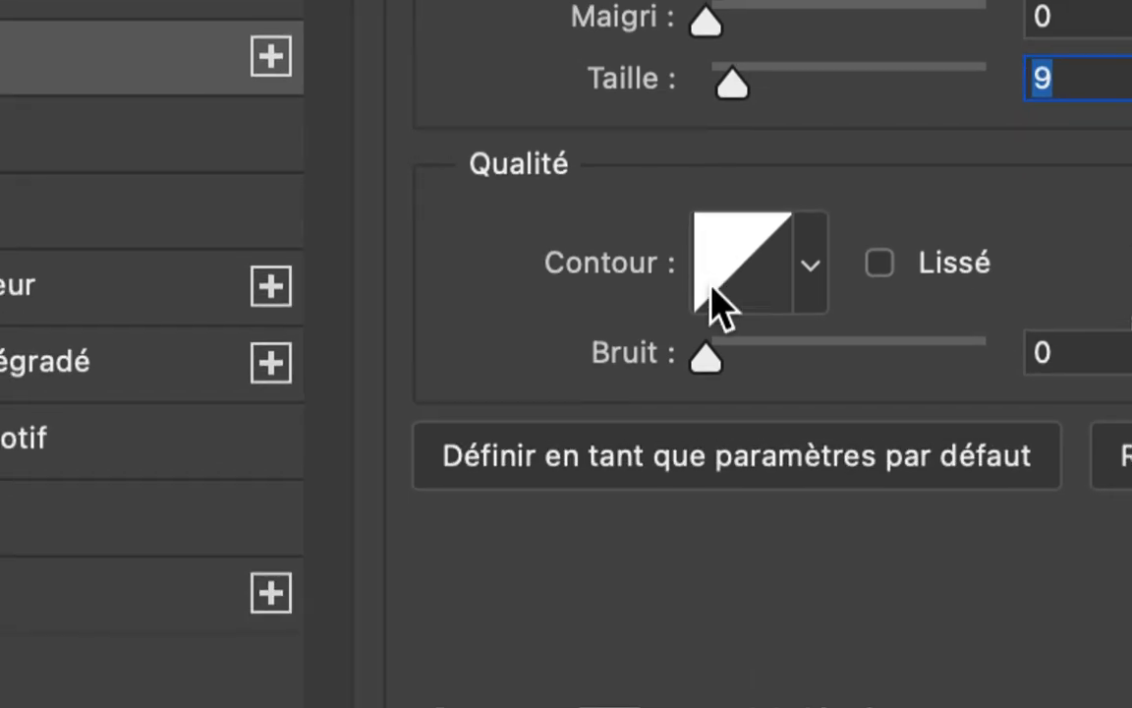
Look through the inner shadow's contour presets, keeping the straight diagonal one.
left_click(821, 270)
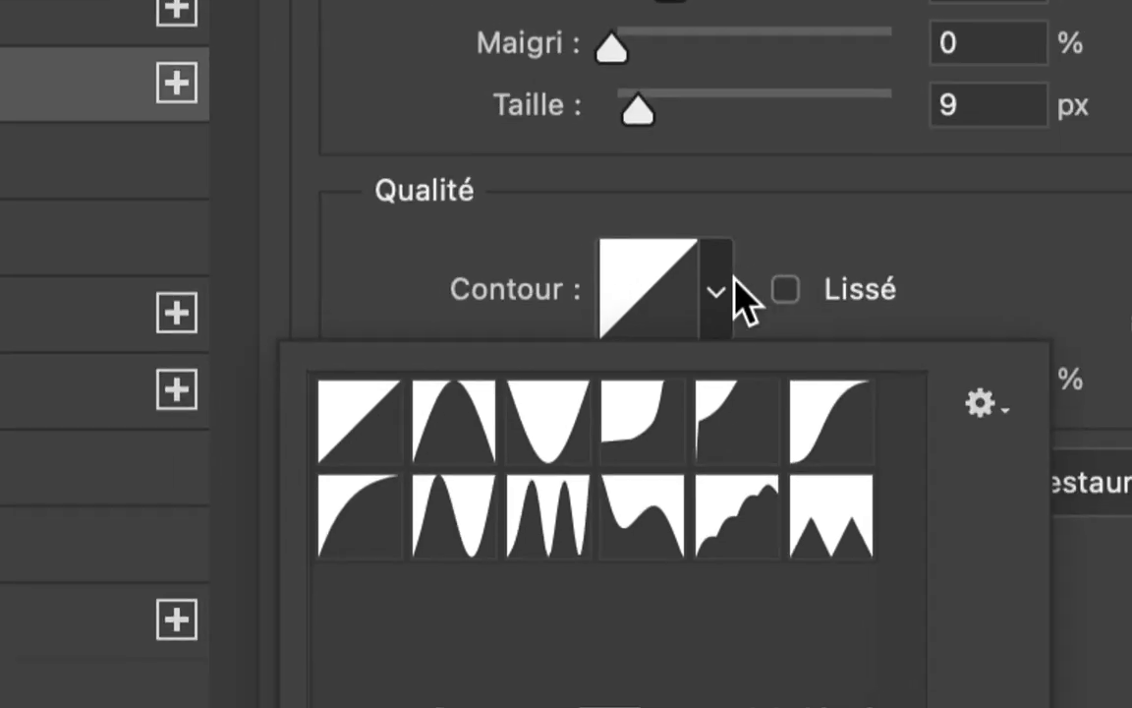
left_click(720, 290)
left_click(720, 290)
left_click(720, 290)
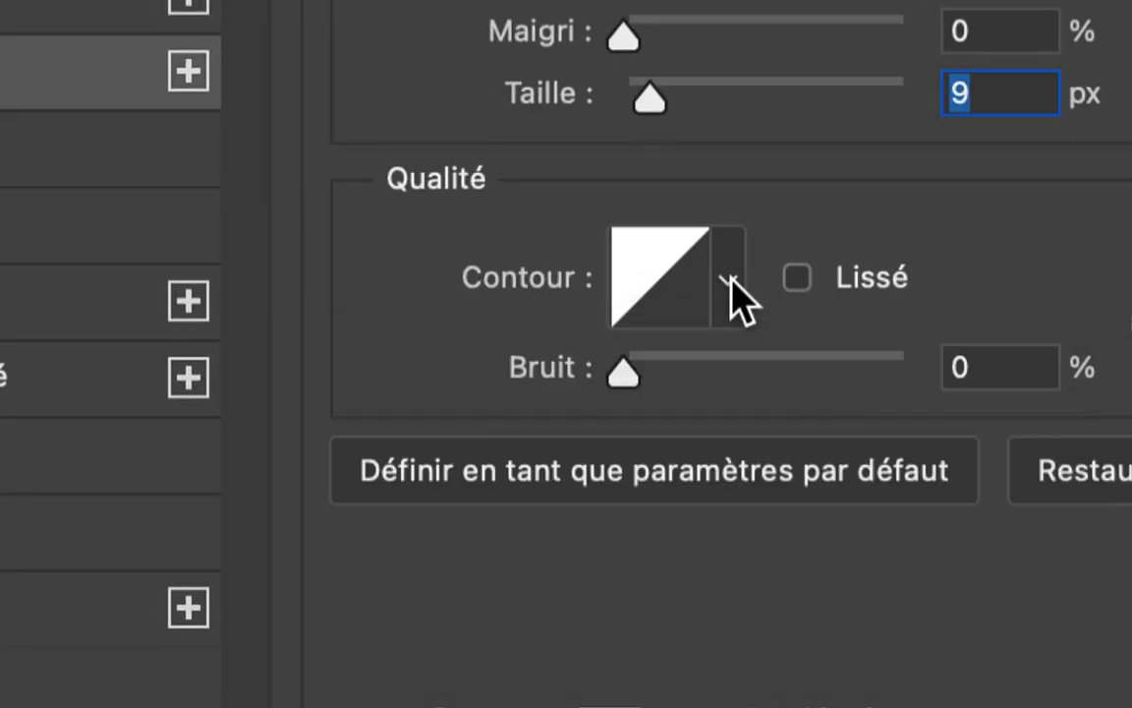
Keep the inner shadow's noise (Bruit) at 0% and raise its distance to 33 px and its size to 29 px.
left_click_drag(707, 368, 586, 384)
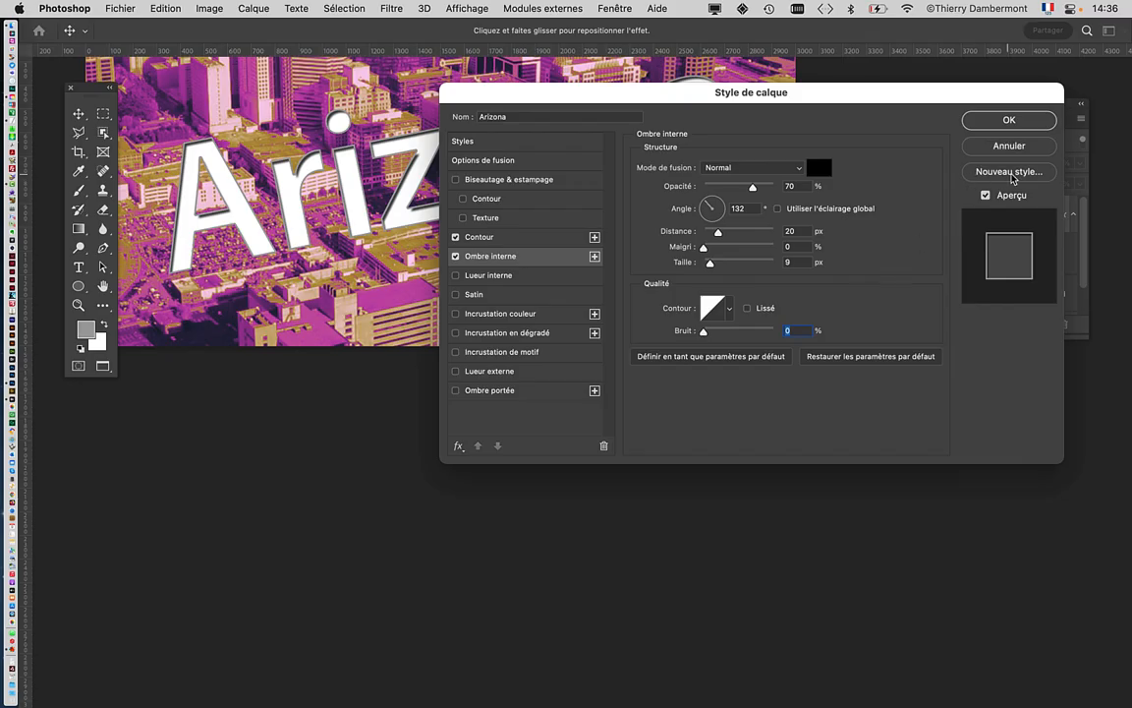
scroll(183, 145, "up", 5)
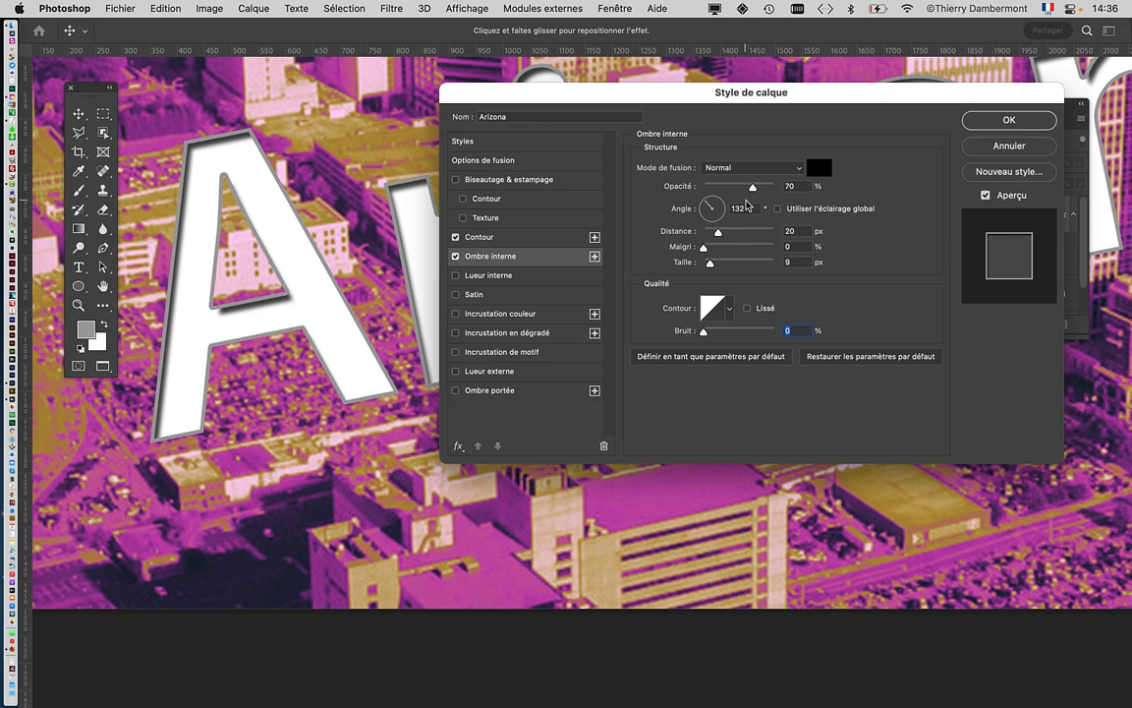
left_click_drag(727, 233, 715, 265)
Thin the Arizona text's stroke (Contour) to 4 px and check it up close on the letter A.
left_click(514, 241)
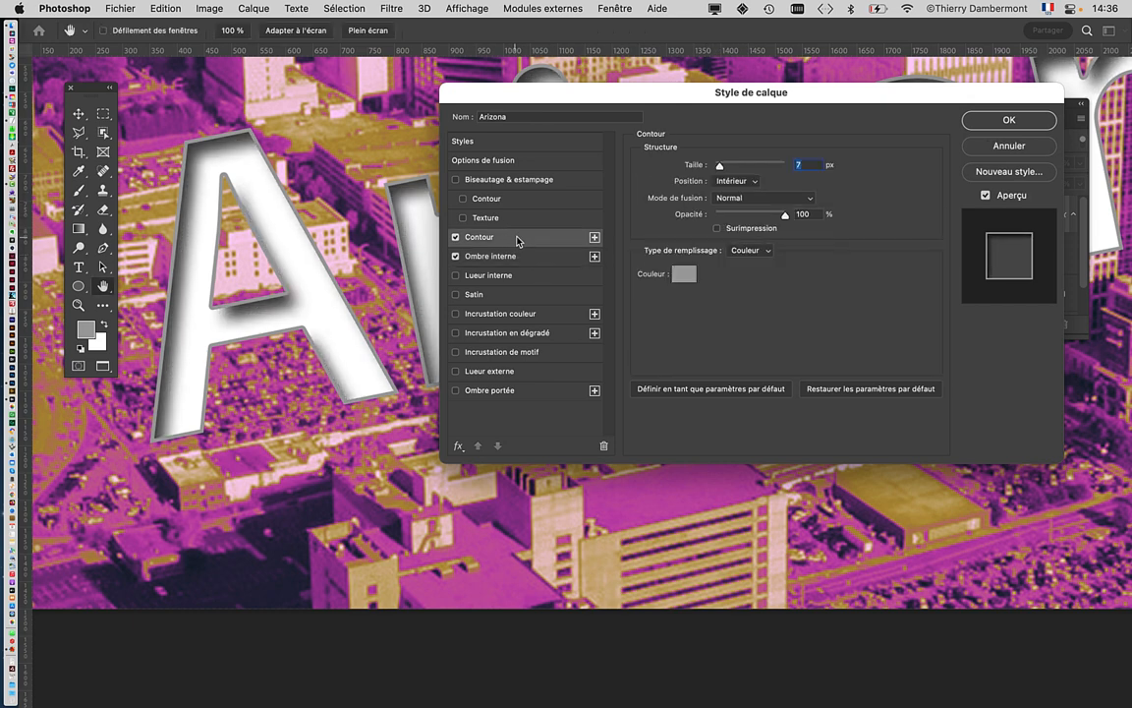
left_click_drag(721, 168, 717, 169)
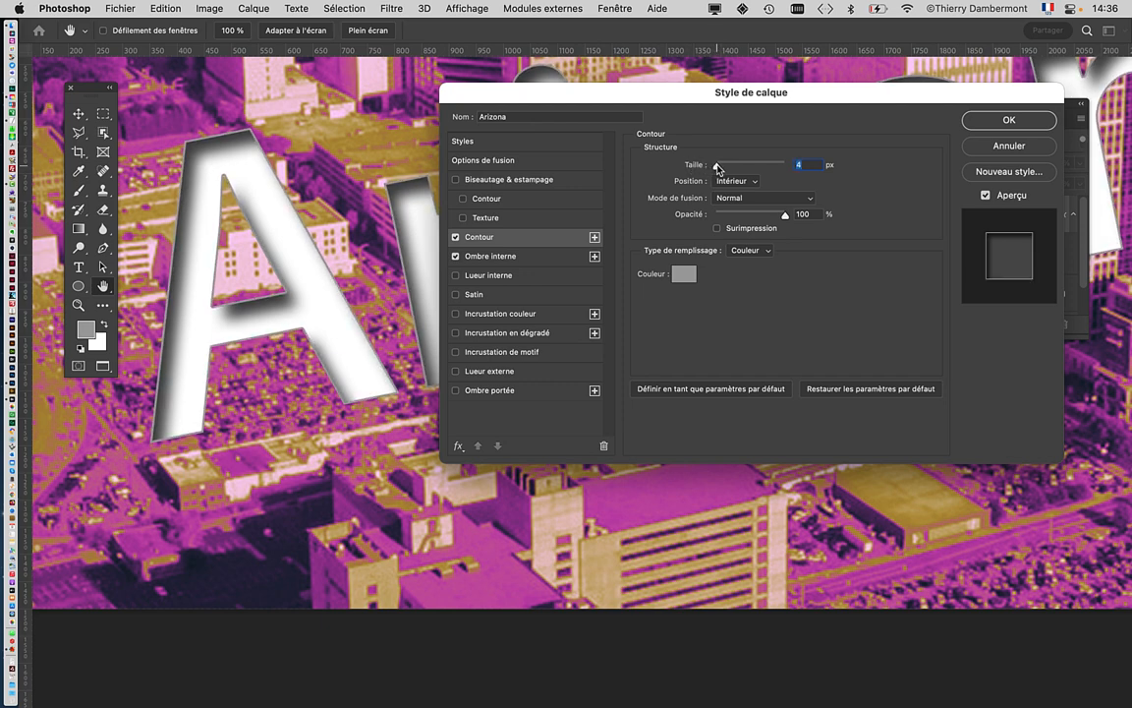
scroll(237, 144, "up", 2)
scroll(237, 144, "up", 3)
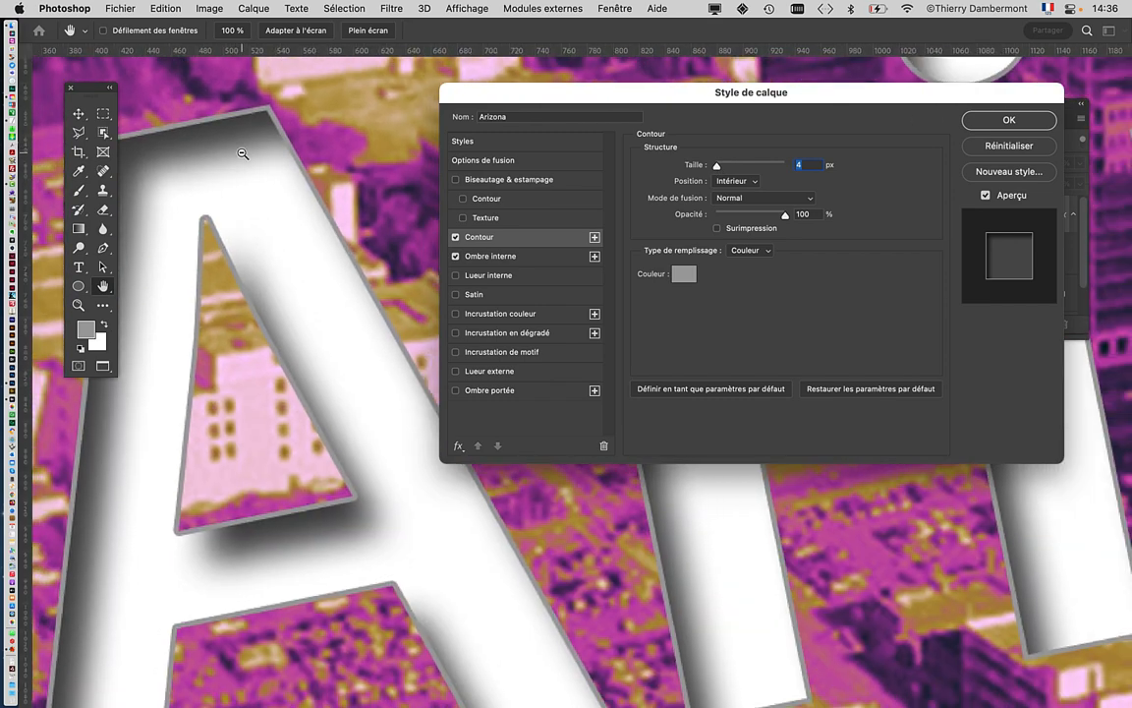
scroll(237, 145, "down", 3)
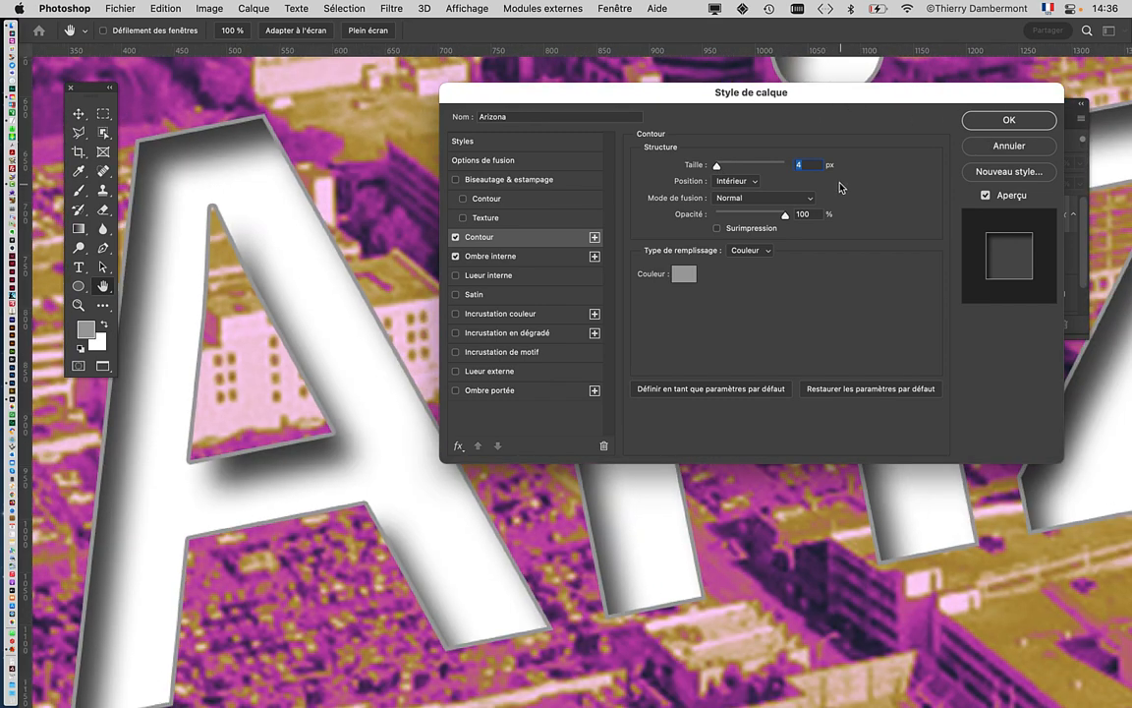
Switch the stroke's fill type from colour to gradient (Dégradé) and lower its opacity to 25%.
left_click(684, 275)
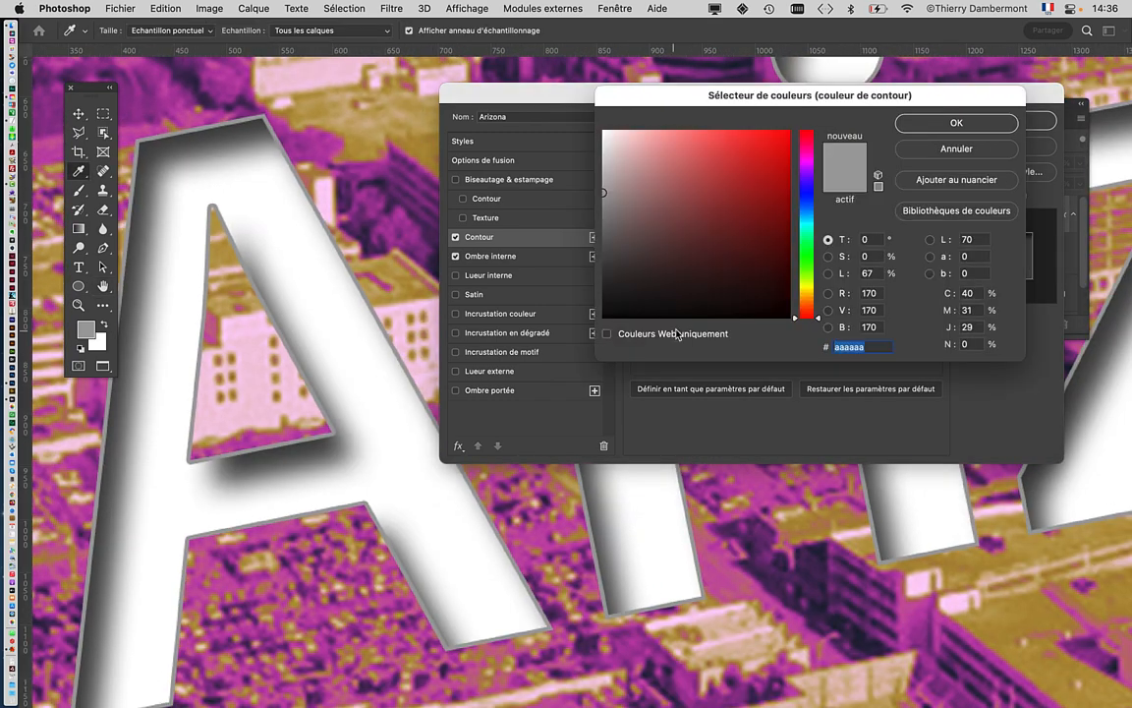
left_click(973, 134)
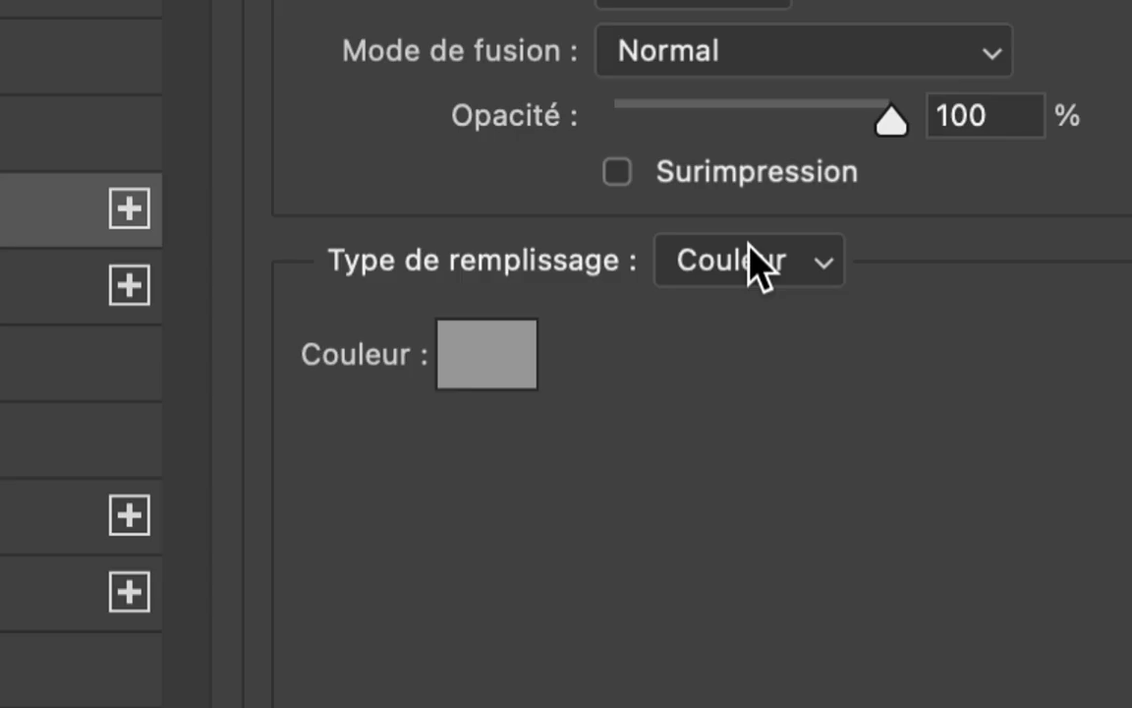
left_click(749, 250)
left_click(762, 276)
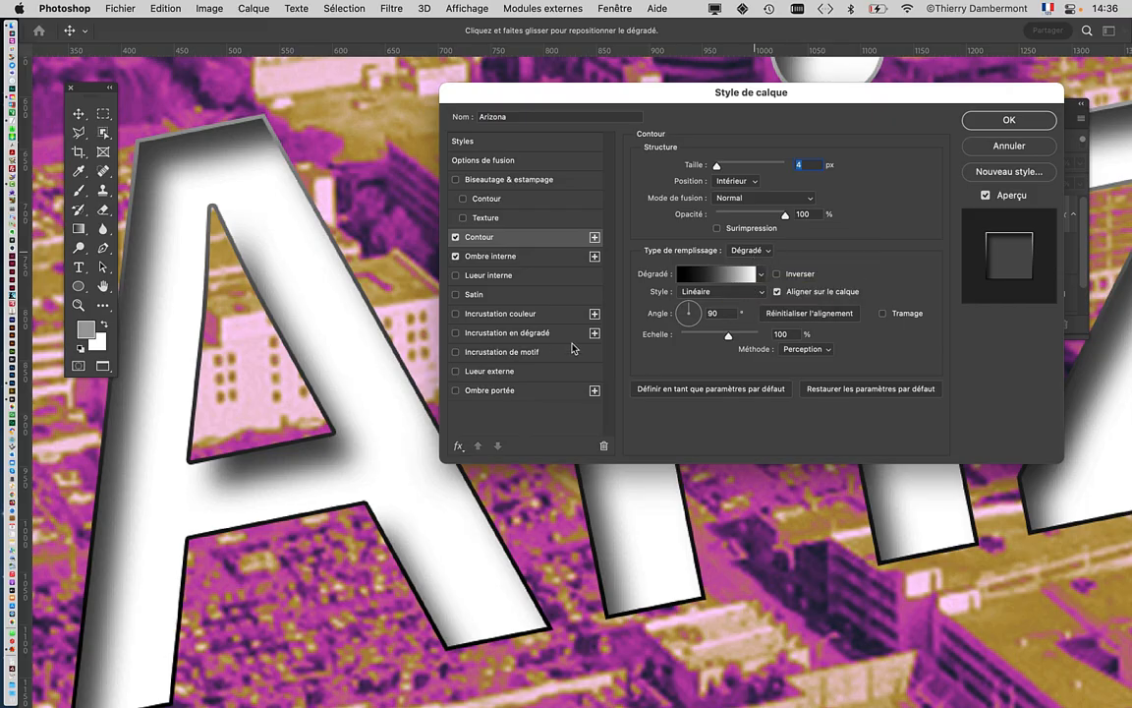
left_click(730, 218)
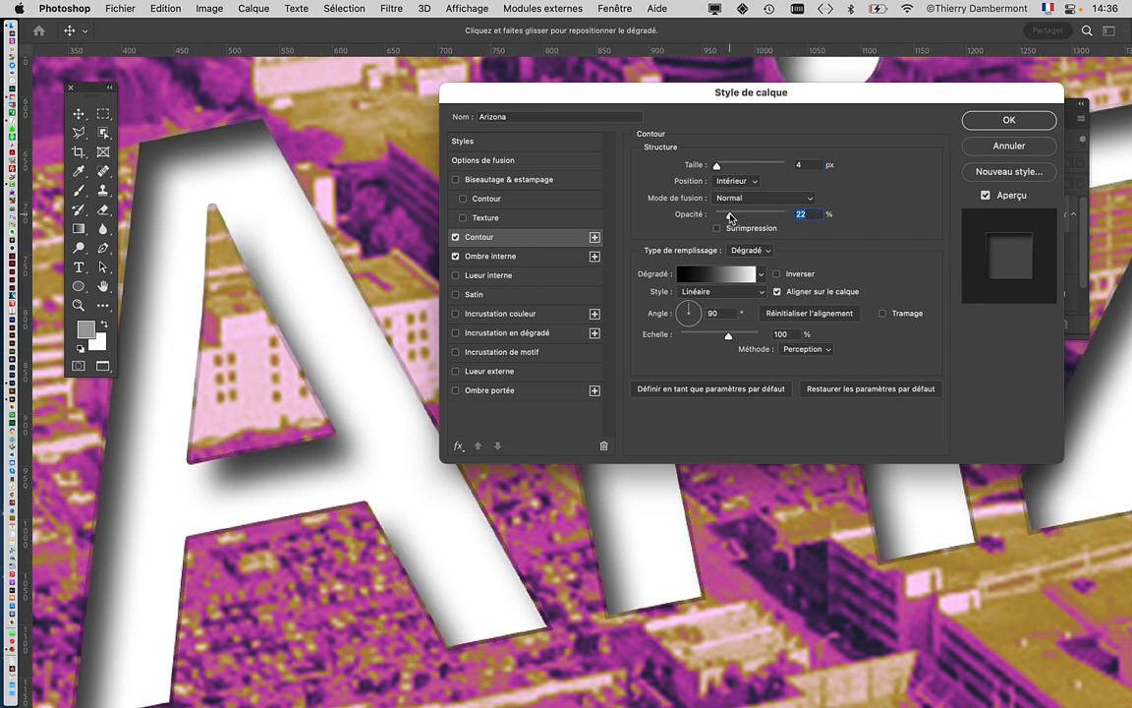
left_click_drag(731, 218, 740, 216)
key("alt+super+8")
Position the stroke outside the letters (Extérieur), set its size to 6 px and apply the layer style.
left_click(742, 181)
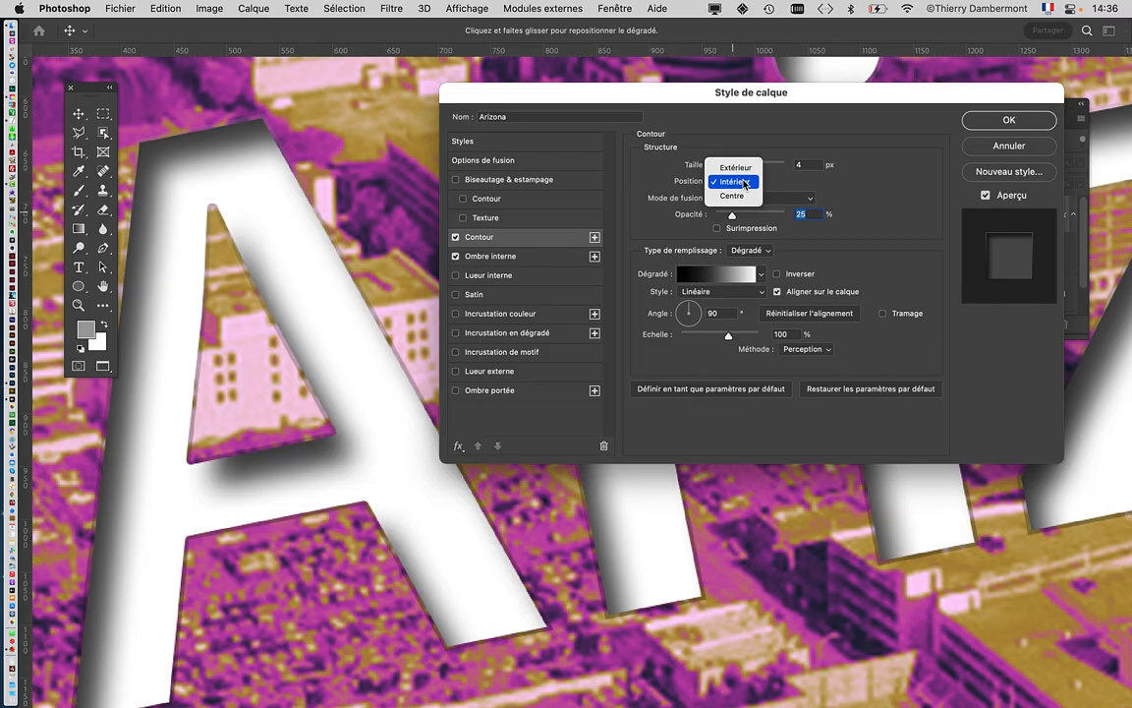
left_click(742, 169)
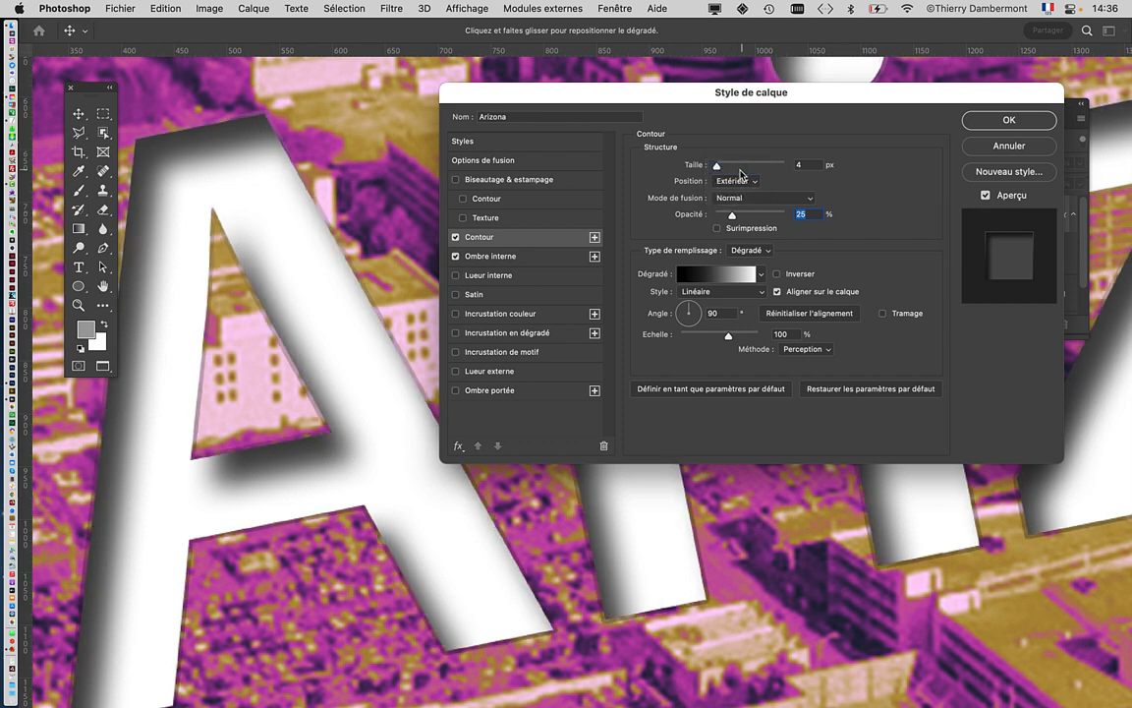
scroll(493, 631, "up", 1)
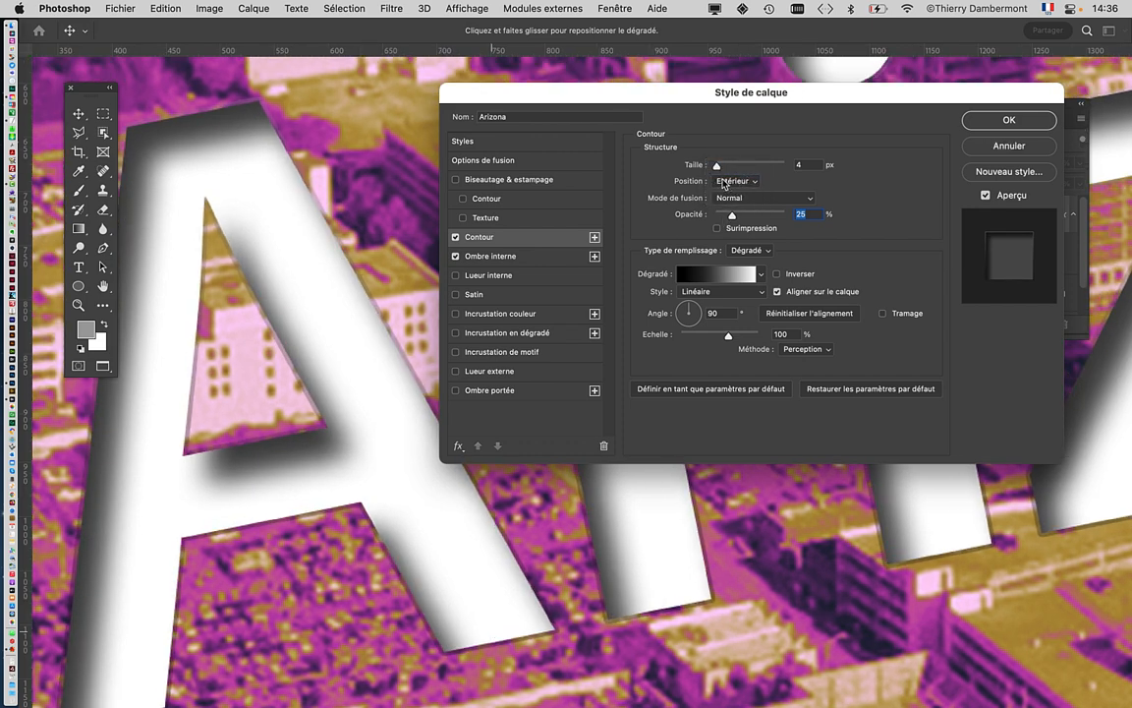
left_click_drag(723, 167, 719, 168)
scroll(341, 393, "down", 3)
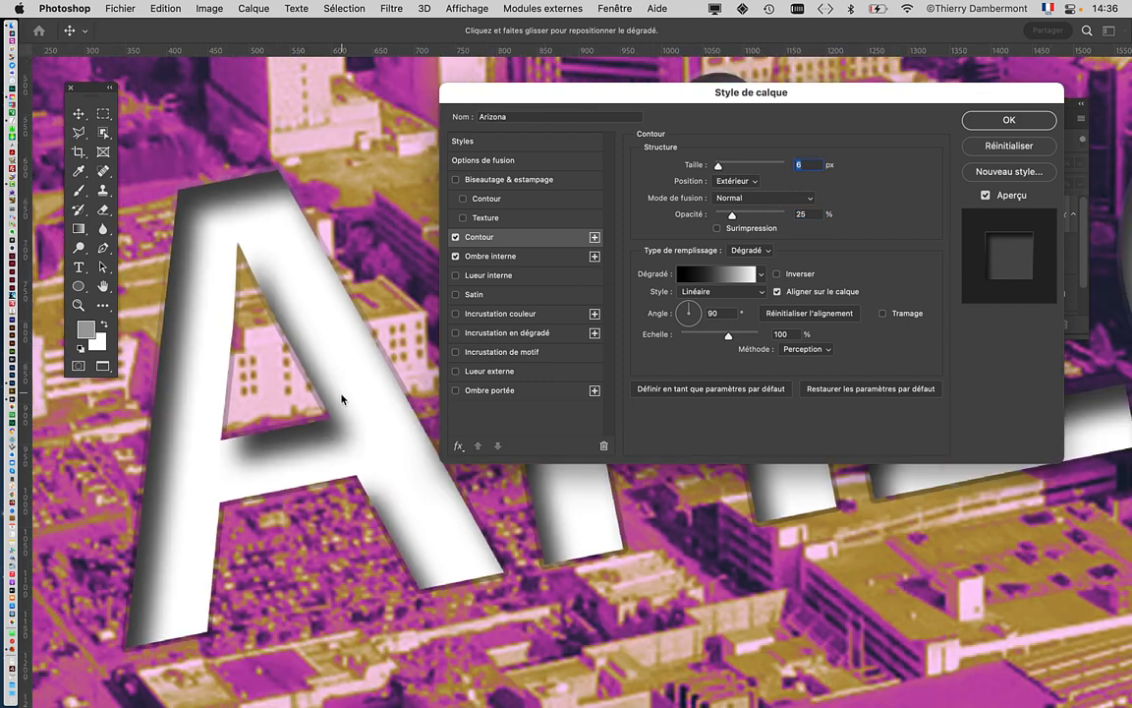
scroll(341, 399, "down", 2)
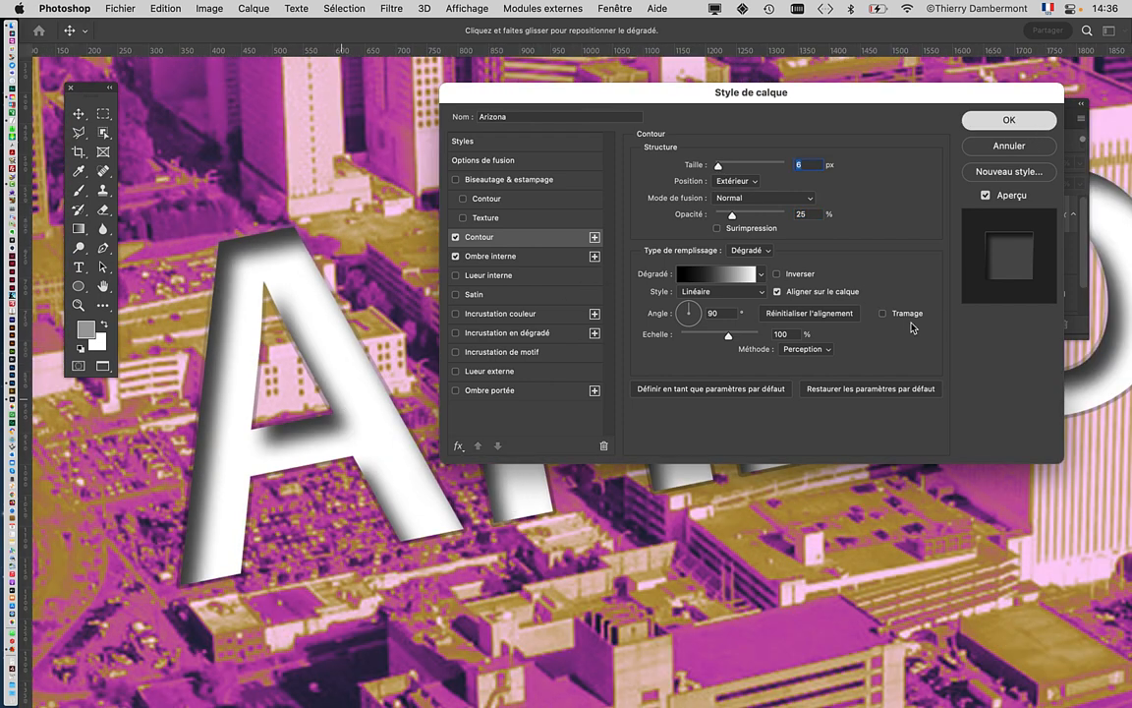
key("Return")
Reopen the Arizona layer's style settings from its effects and examine the list of effects that can be added.
scroll(543, 310, "up", 2)
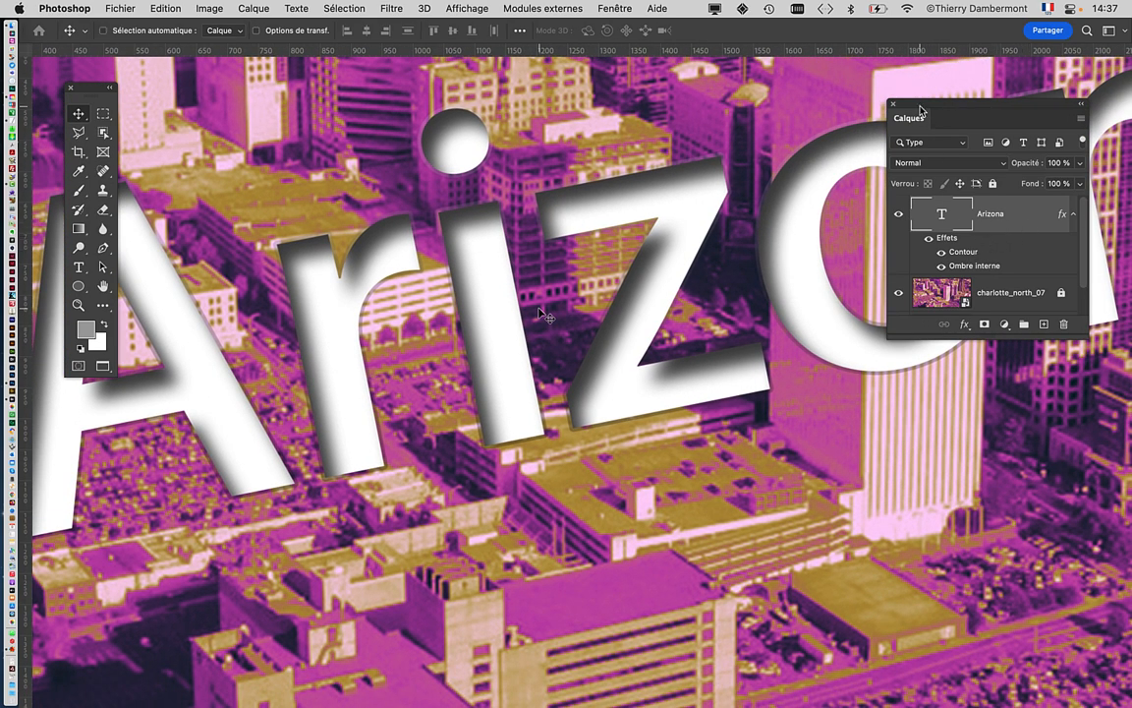
left_click_drag(920, 110, 845, 90)
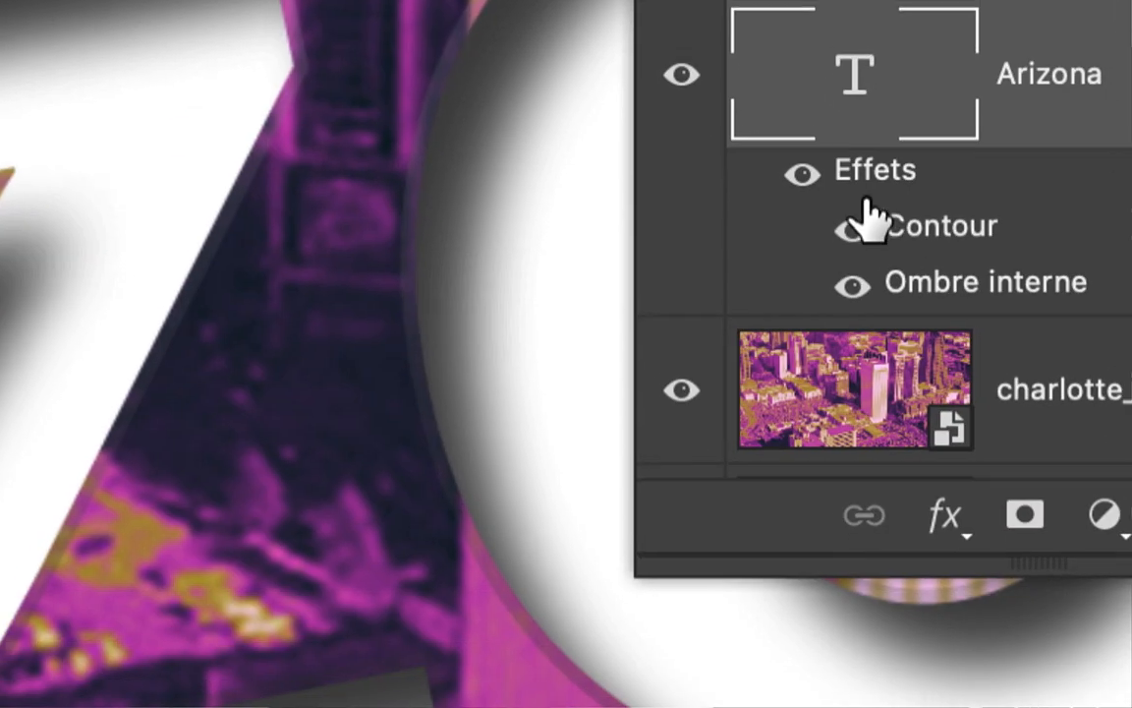
double_click(868, 194)
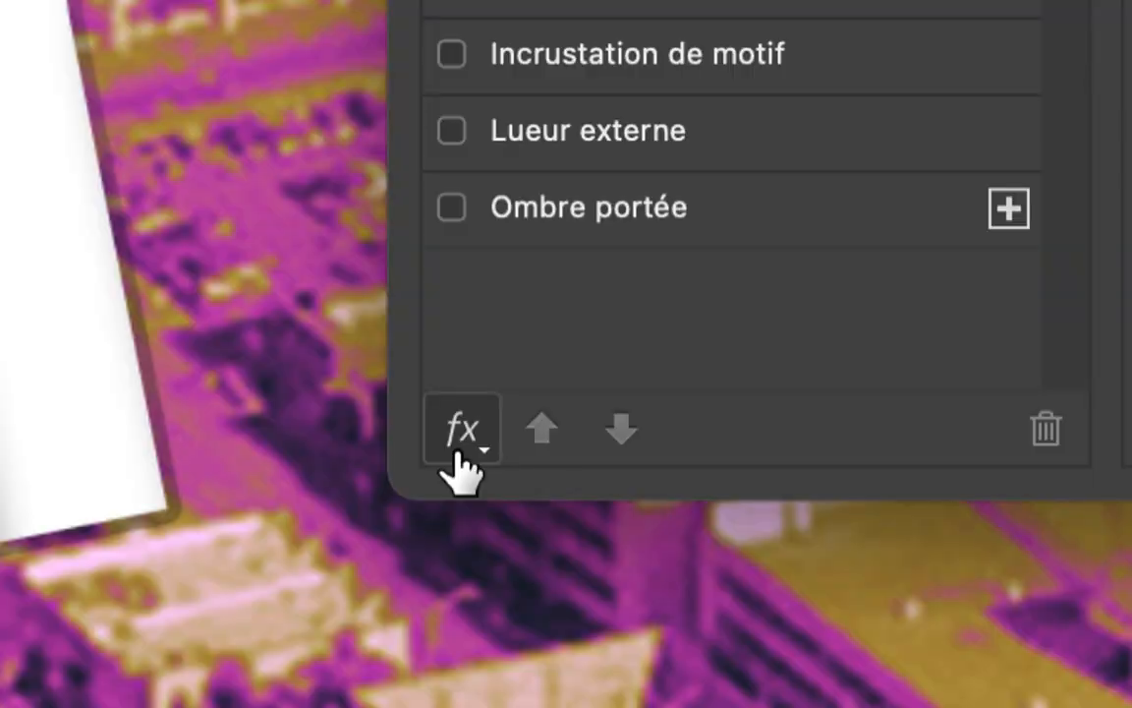
left_click(458, 447)
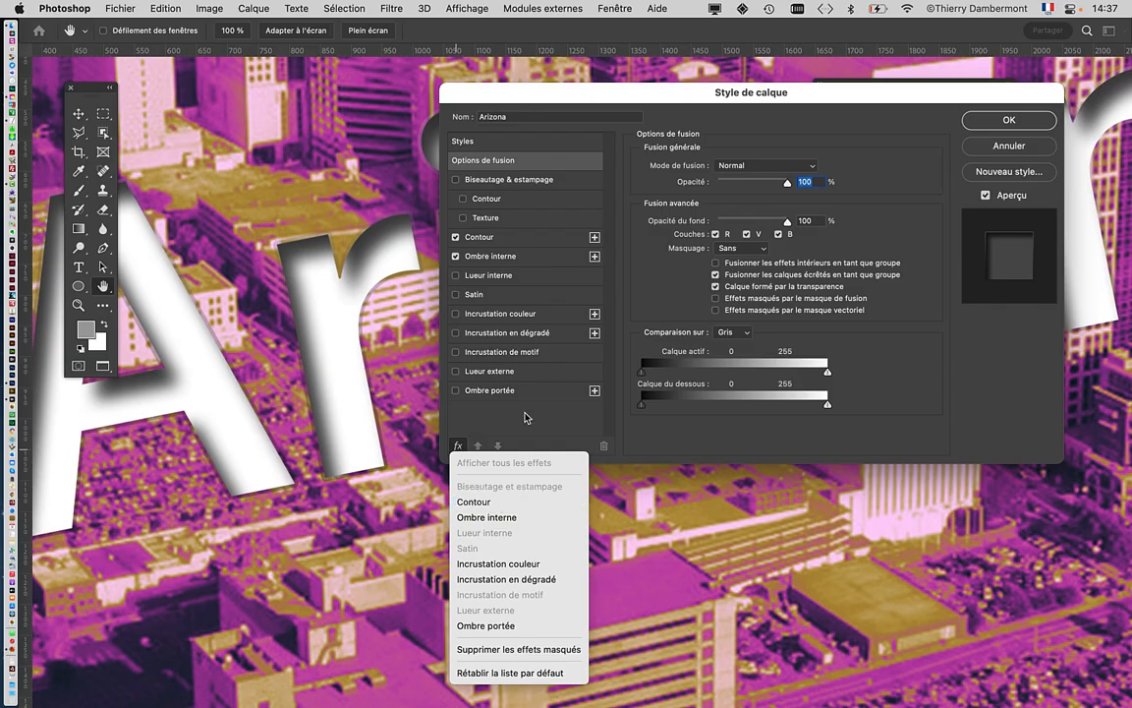
left_click(940, 183)
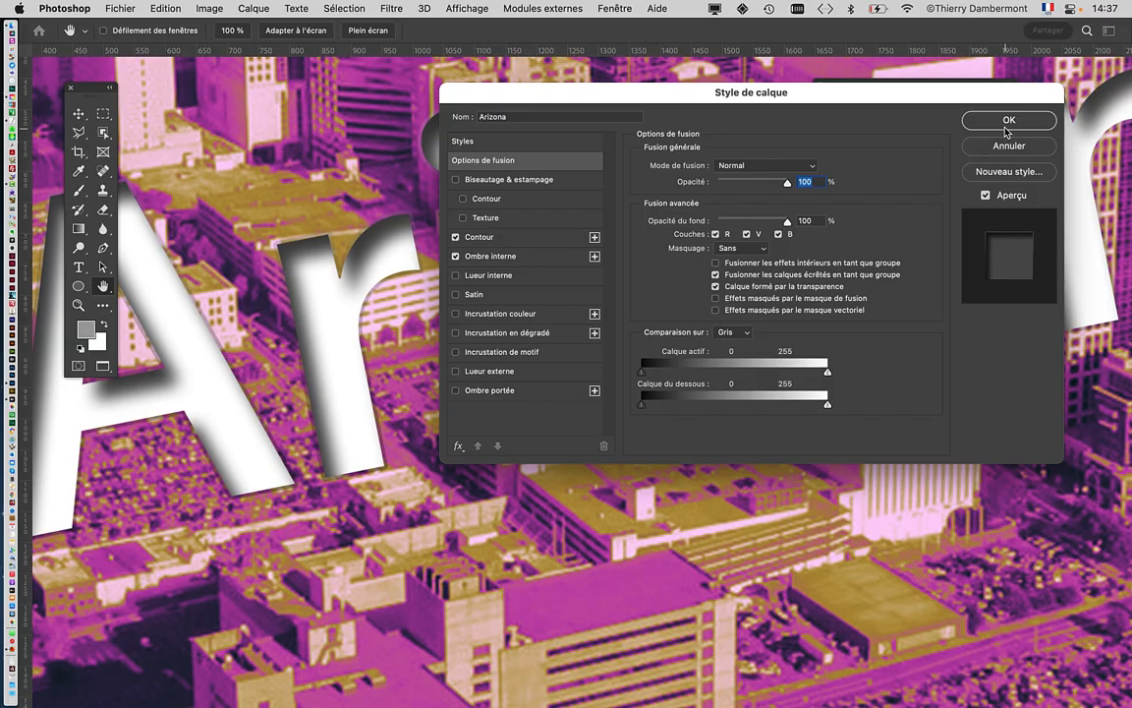
left_click(1005, 127)
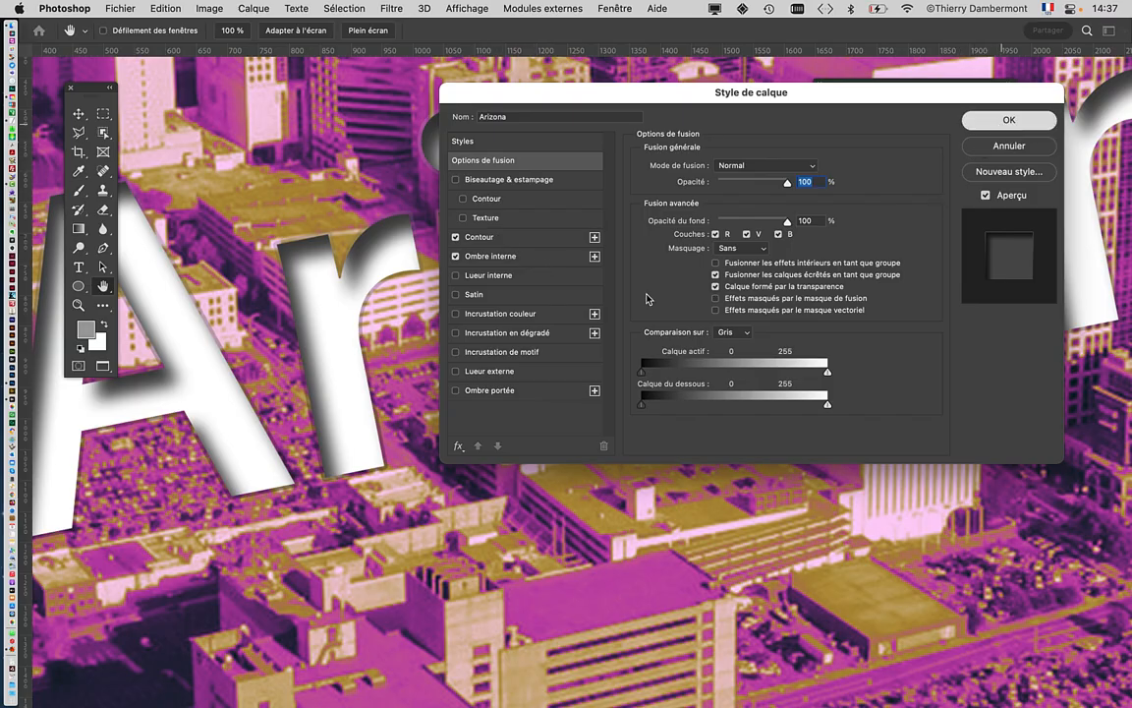
Soften the Arizona text's inner shadow to 47% opacity with a 19 px distance and apply the layer style.
scroll(568, 367, "down", 6)
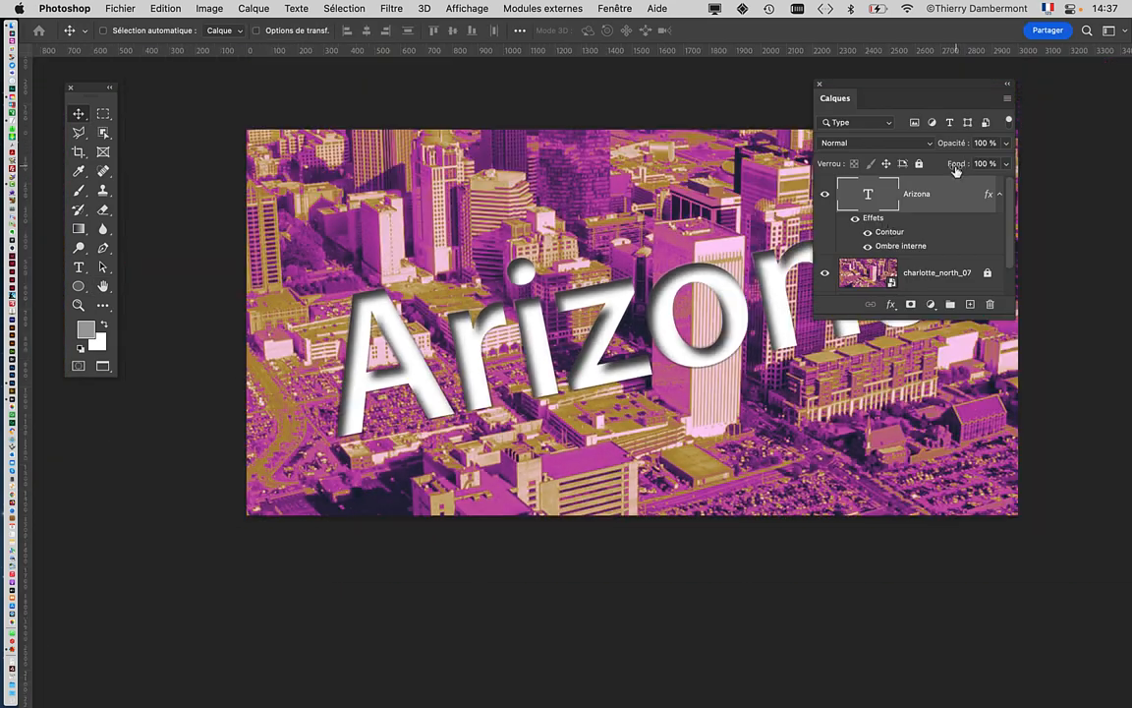
double_click(877, 225)
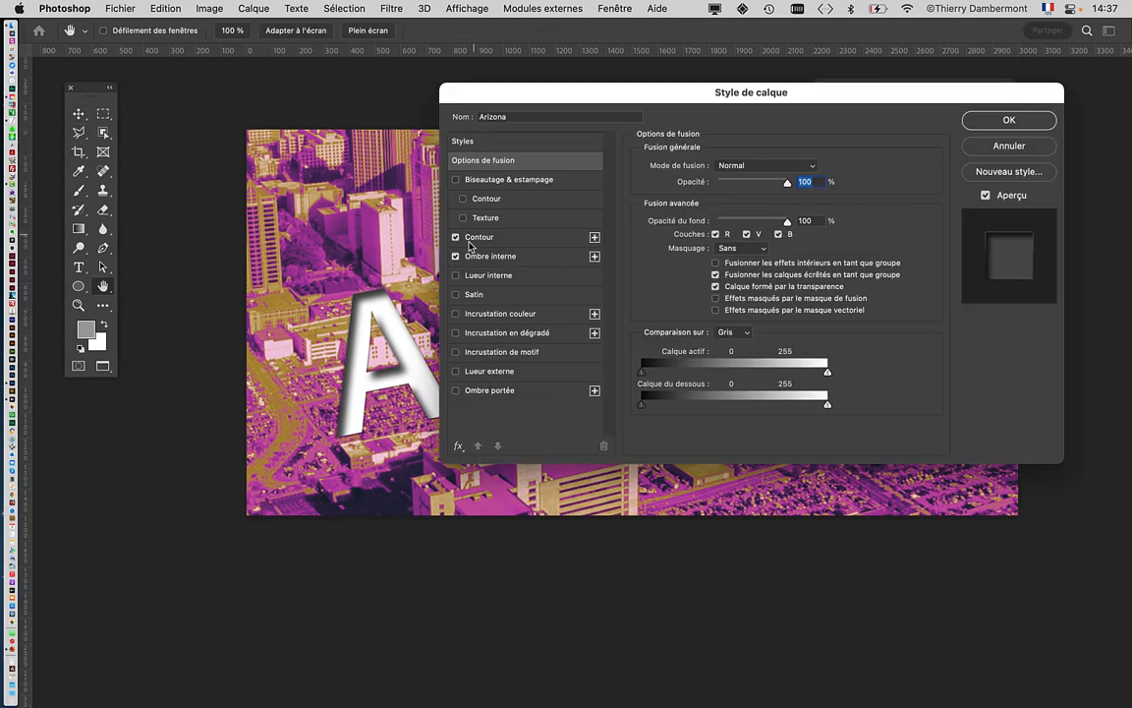
left_click(493, 260)
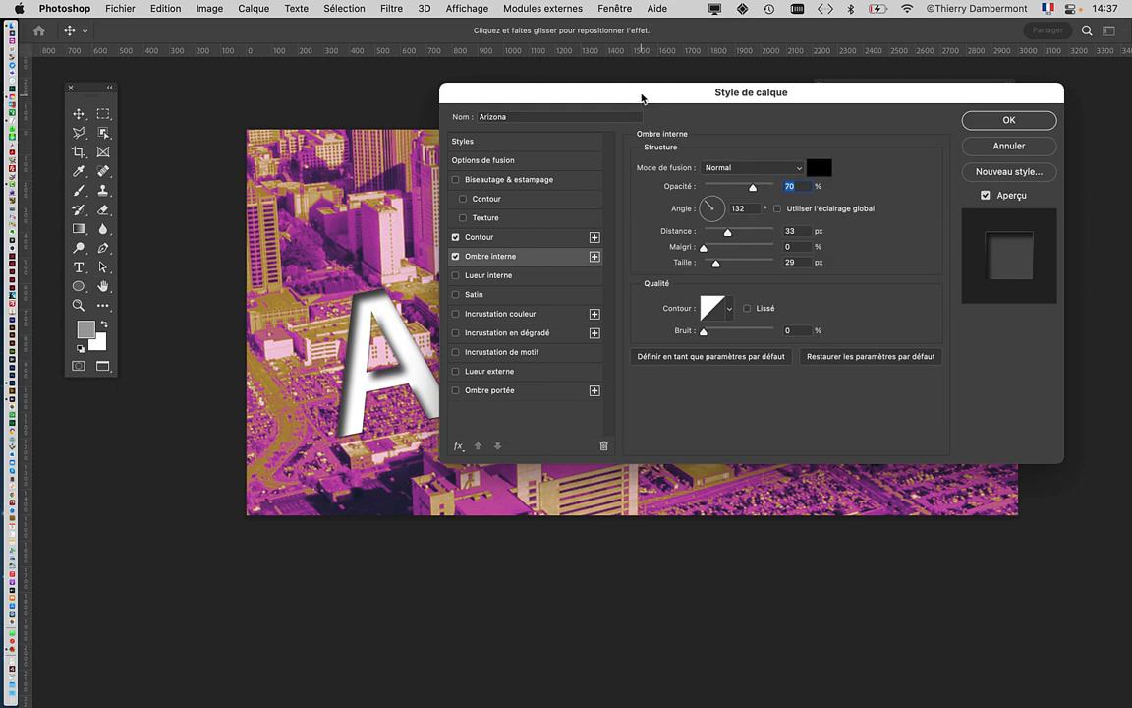
left_click_drag(641, 97, 759, 96)
scroll(362, 352, "up", 7)
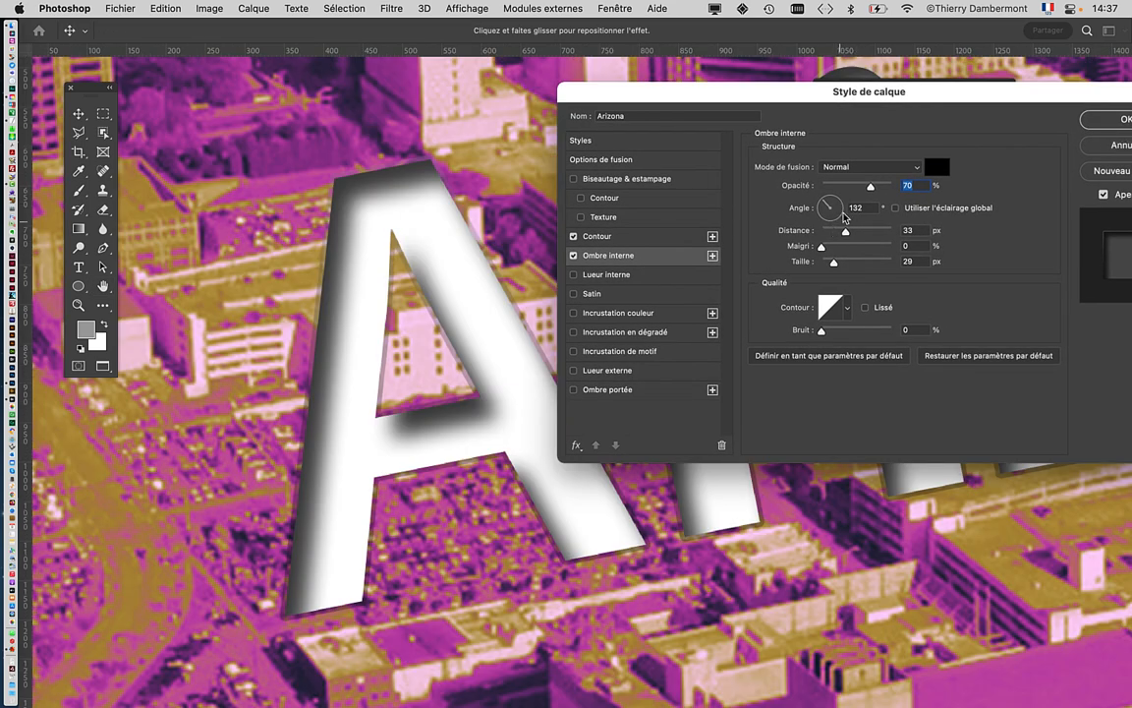
left_click_drag(870, 186, 854, 186)
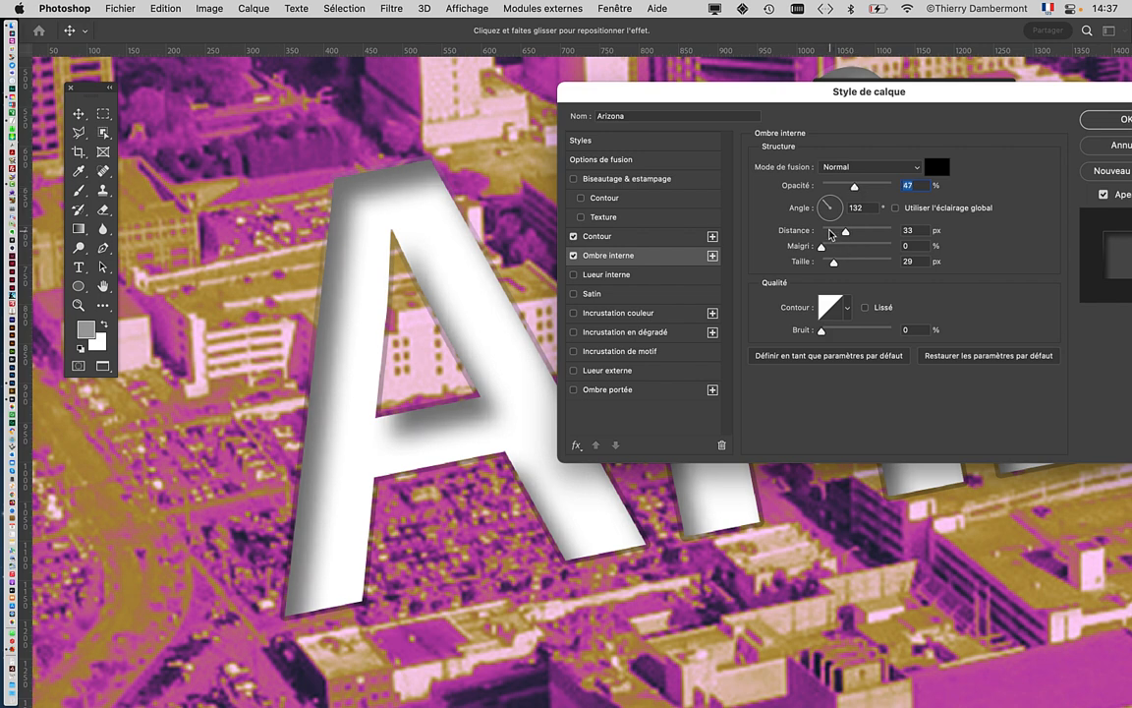
left_click_drag(845, 231, 837, 235)
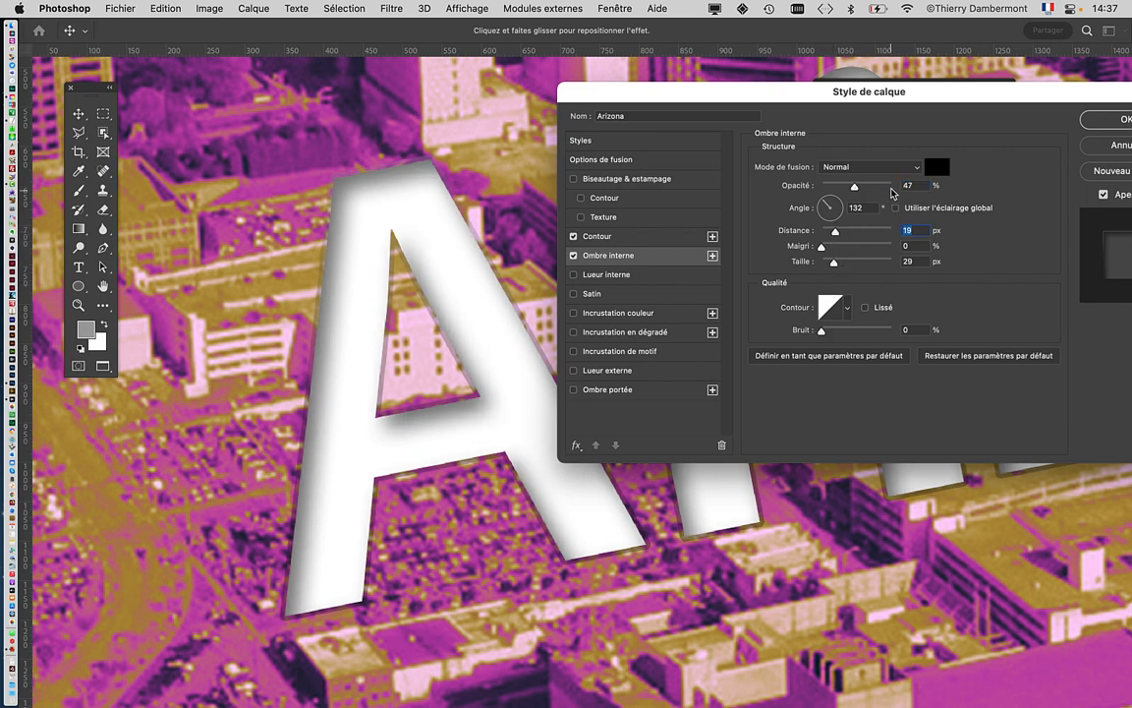
key("alt")
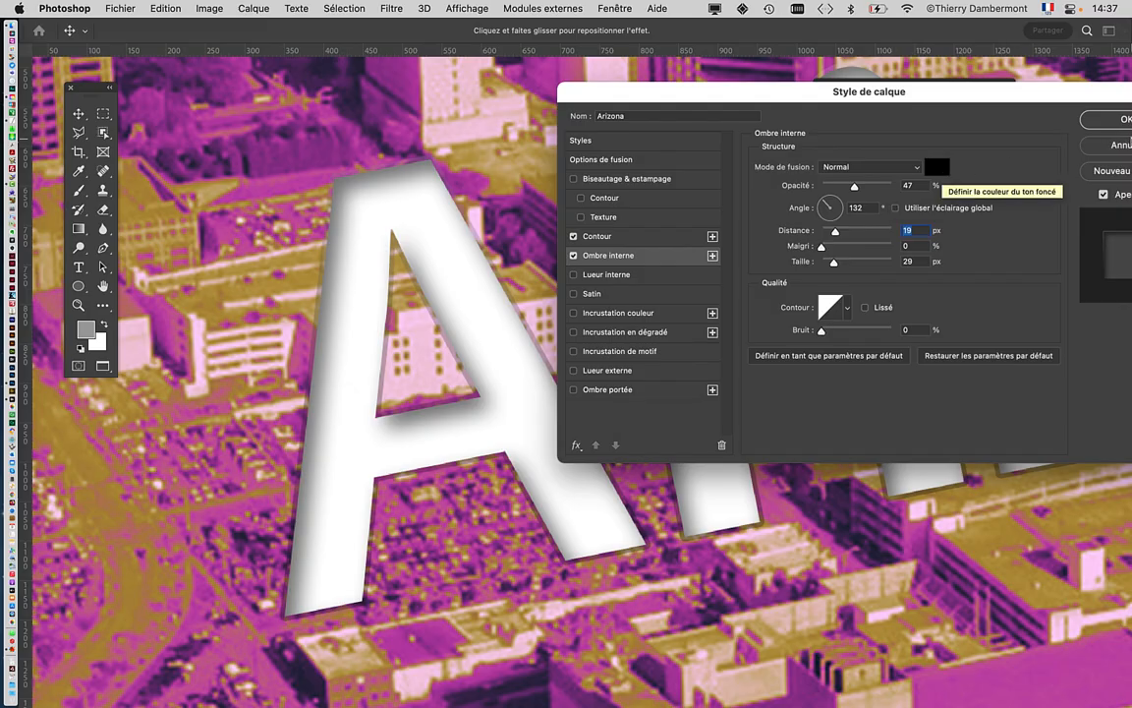
left_click(1111, 119)
scroll(729, 378, "down", 3)
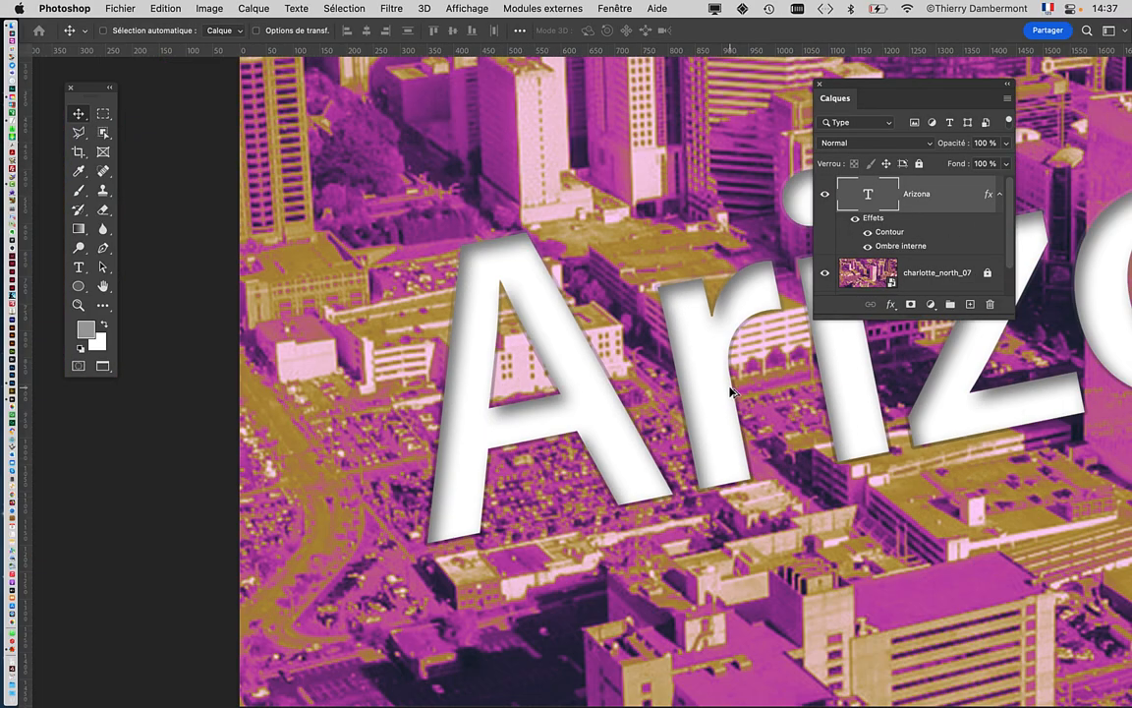
Save the document as a new version named canevas 1,5sur3 - 07.psd in the 06 docs JOUR 3 APRES-MIDI folder.
left_click(111, 6)
left_click(191, 154)
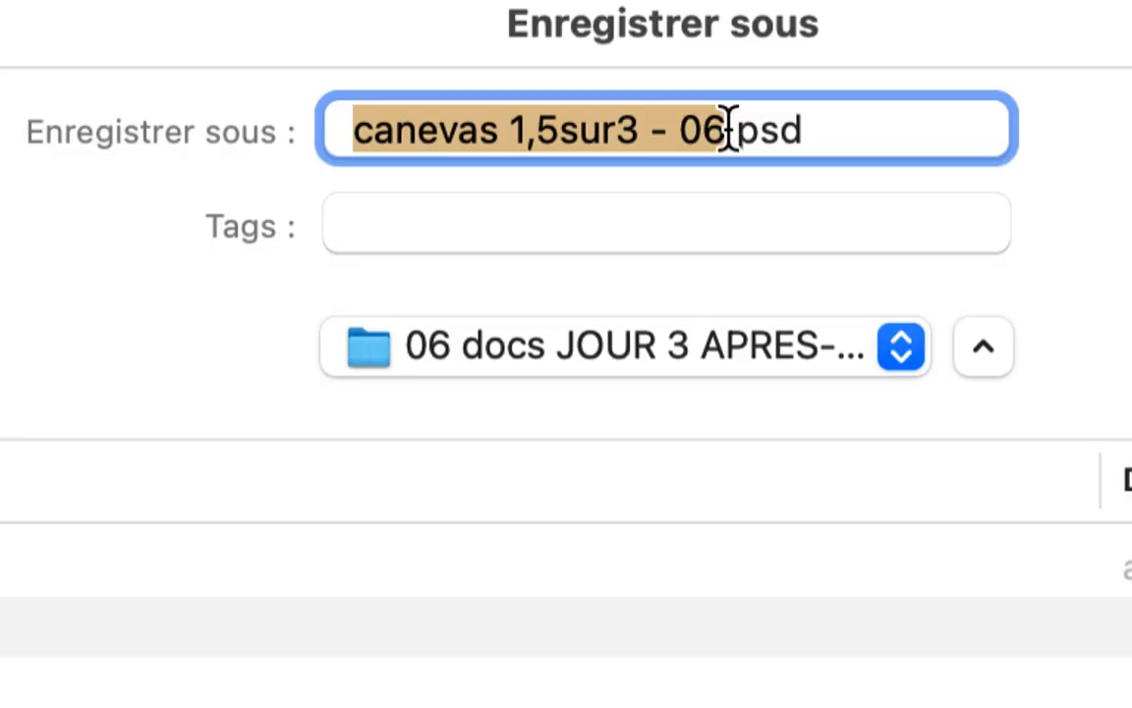
left_click(723, 130)
key("BackSpace")
type("7")
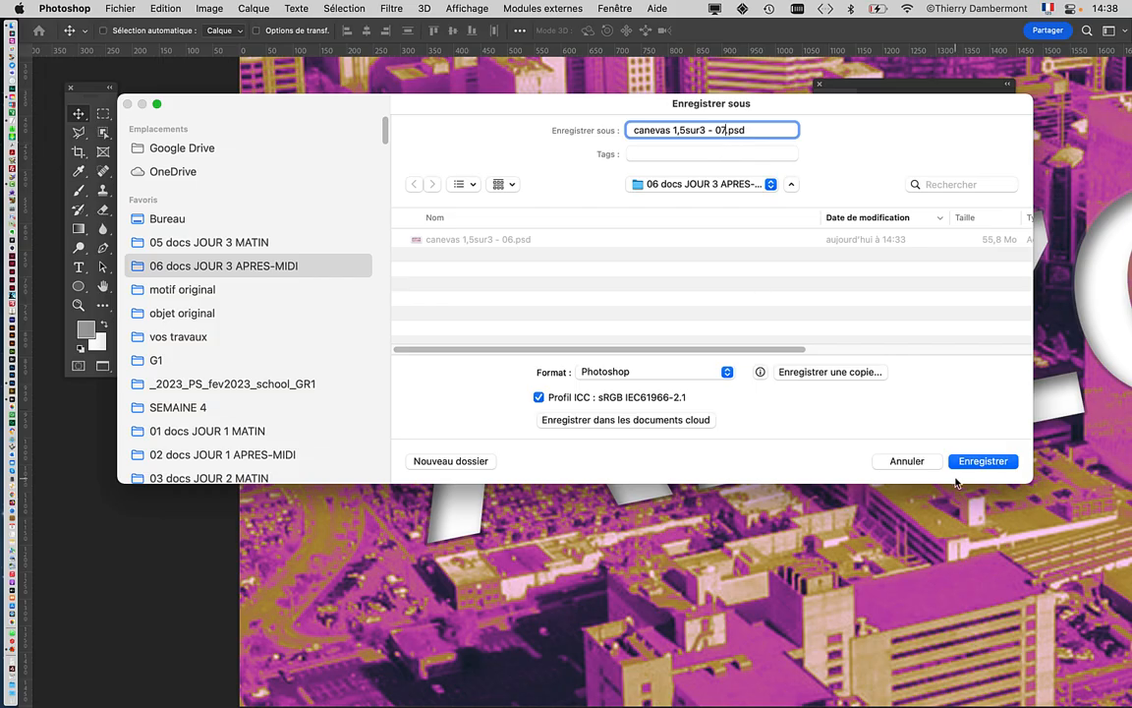